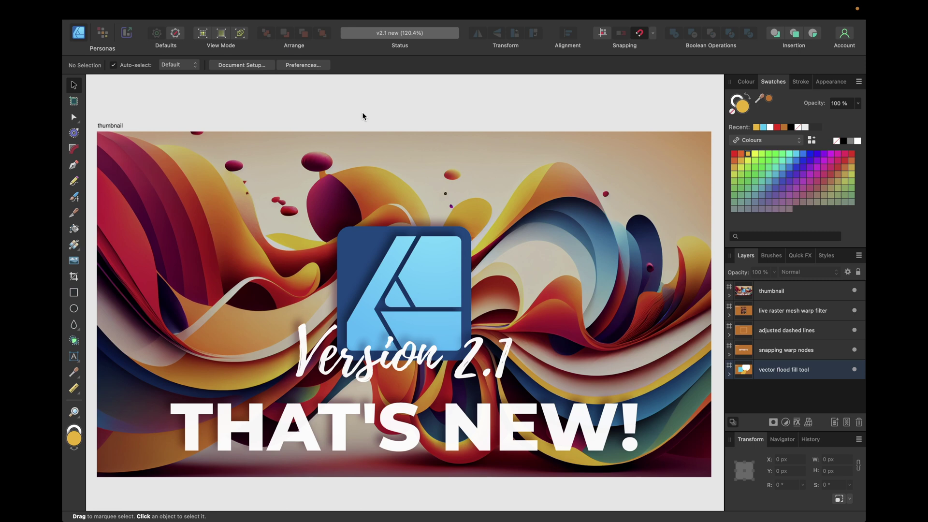
Scroll to the 'live raster mesh warp filter' artboard, select the flower photo, and enter the Pixel Persona.
scroll(363, 114, right, 10)
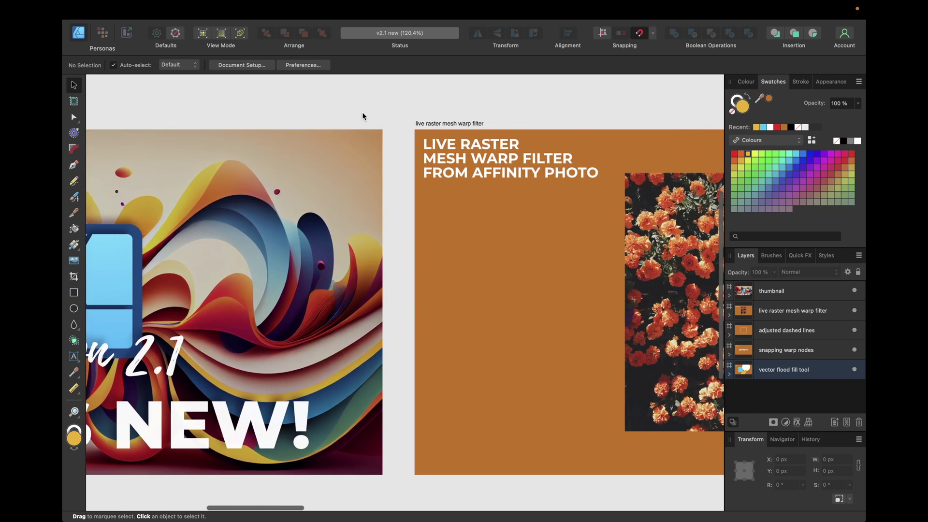
scroll(363, 117, right, 10)
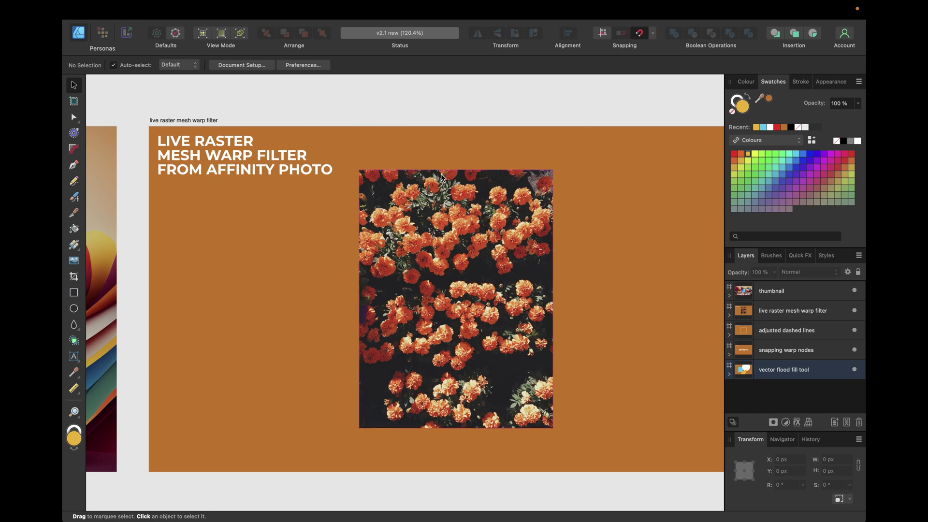
click(450, 228)
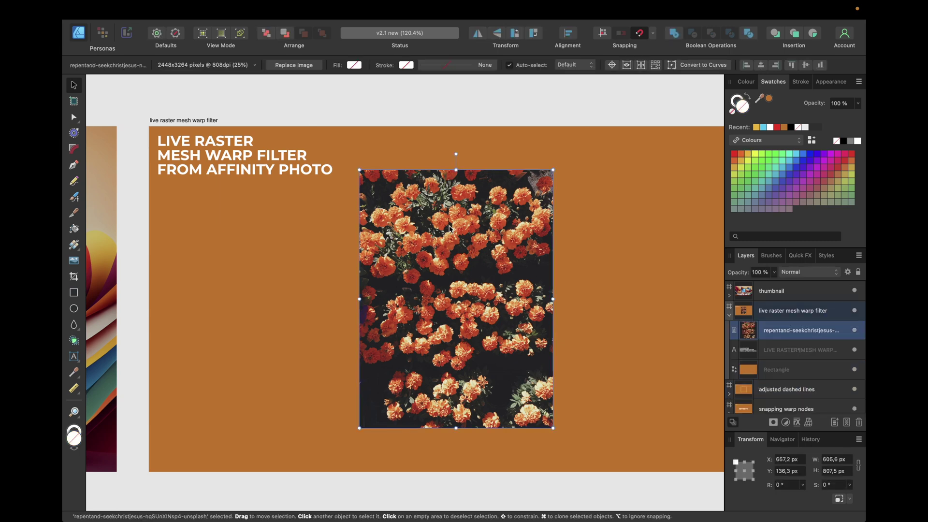
click(102, 33)
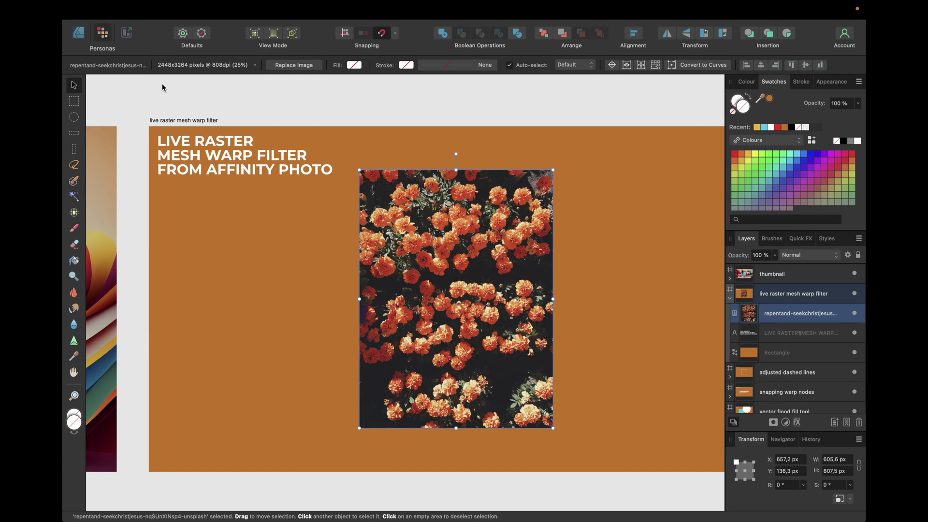
mouse_move(191, 6)
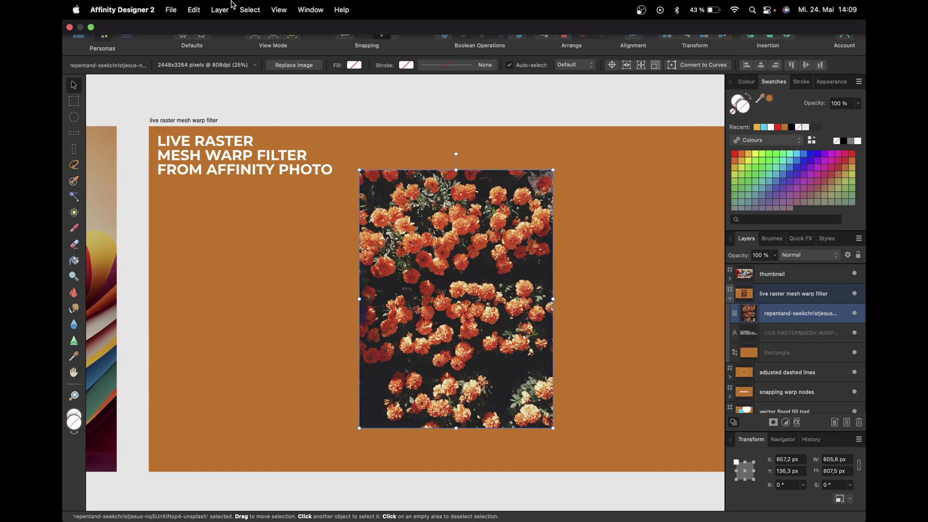
click(220, 9)
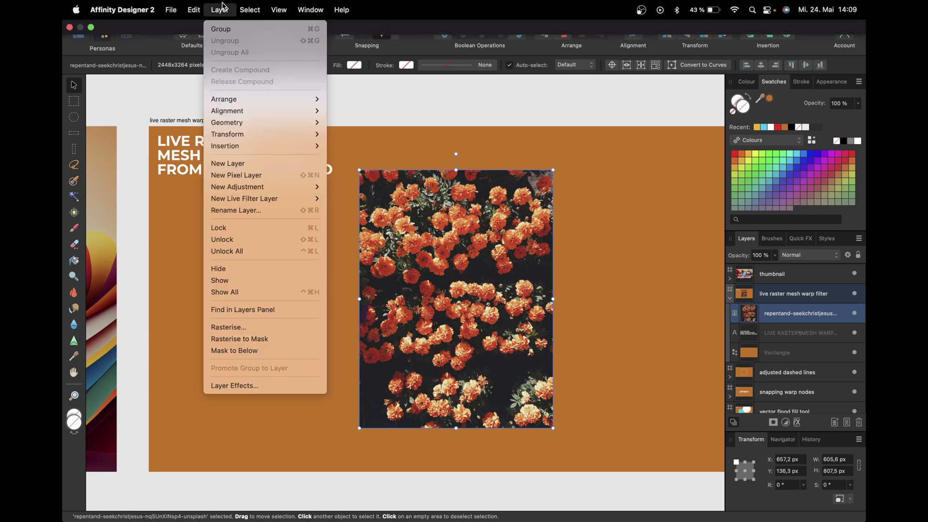
Add a live Mesh Warp filter to the flower photo, pulling its top-centre down and its top-right corner outward.
mouse_move(279, 203)
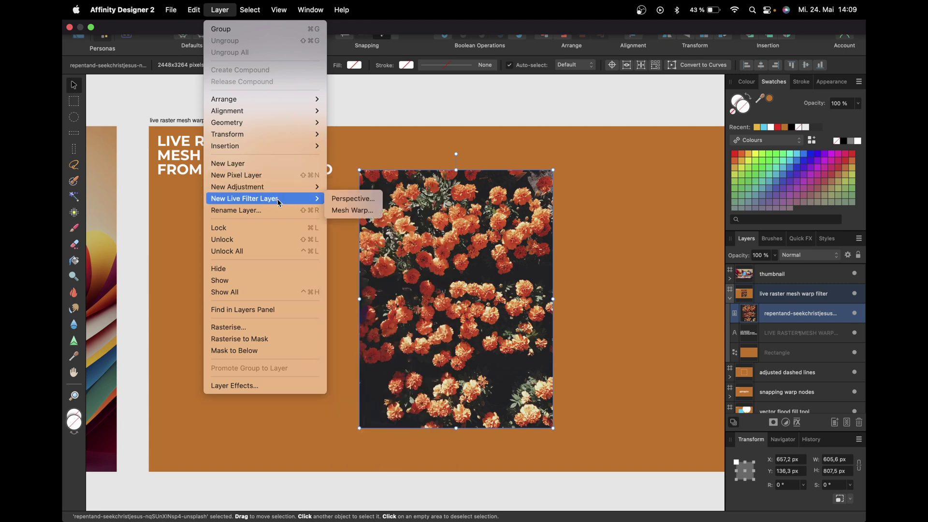
click(339, 212)
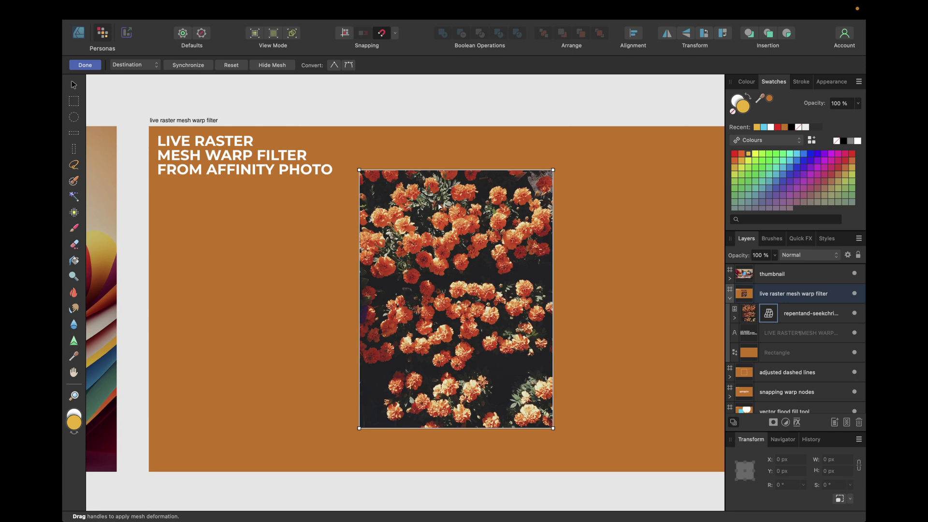
click(451, 170)
drag(452, 170, 453, 203)
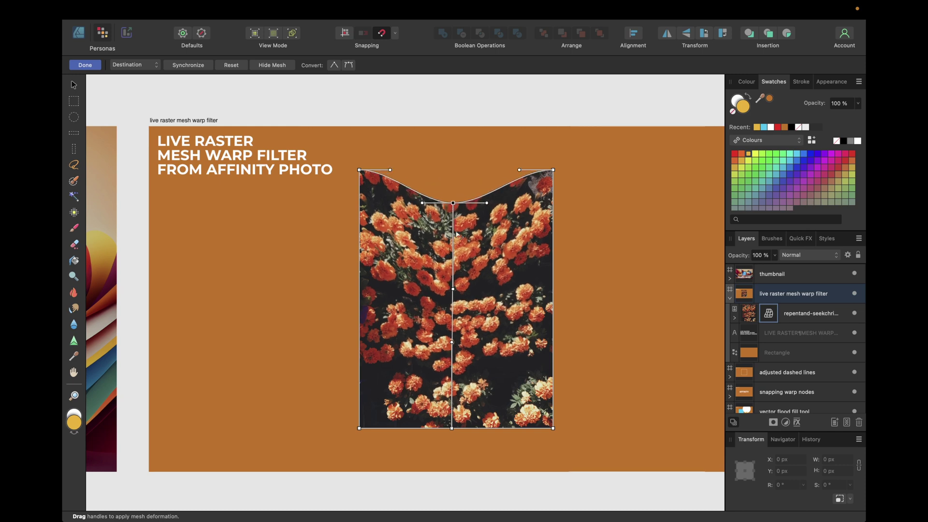
drag(554, 170, 522, 160)
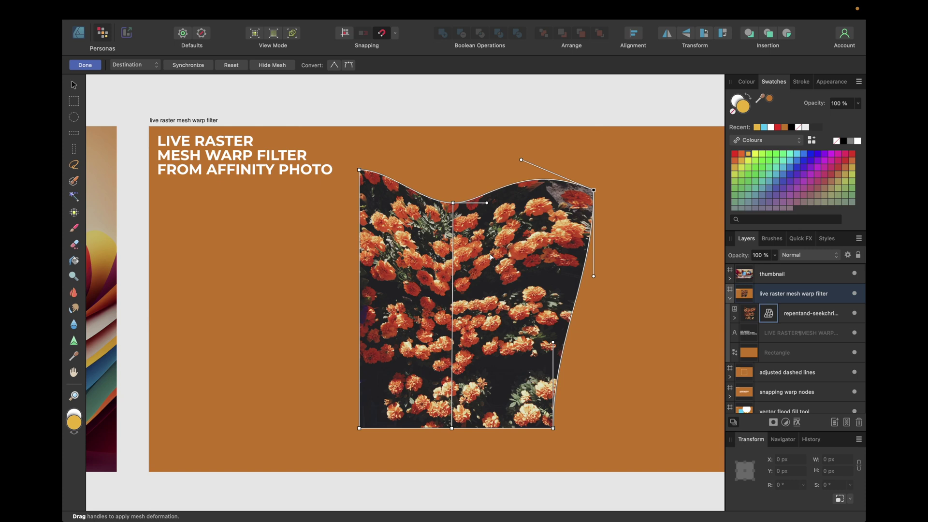
click(74, 86)
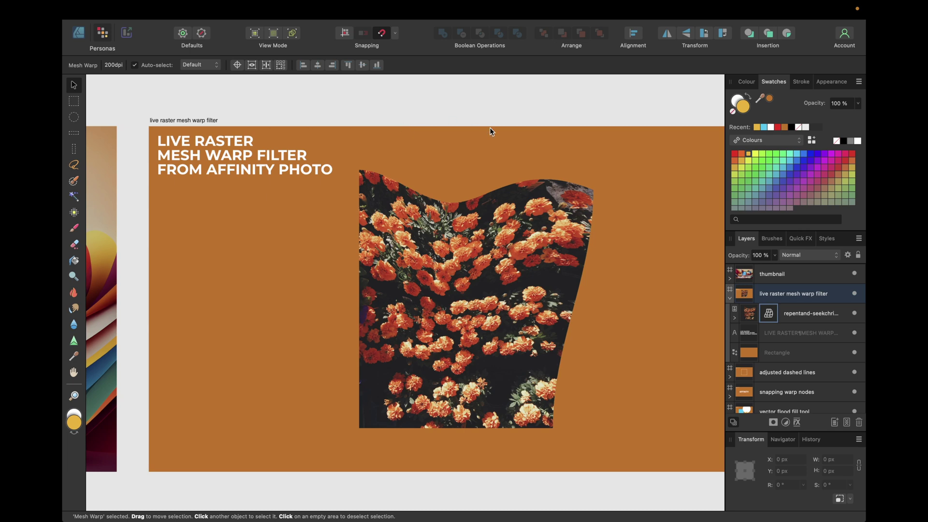
click(768, 314)
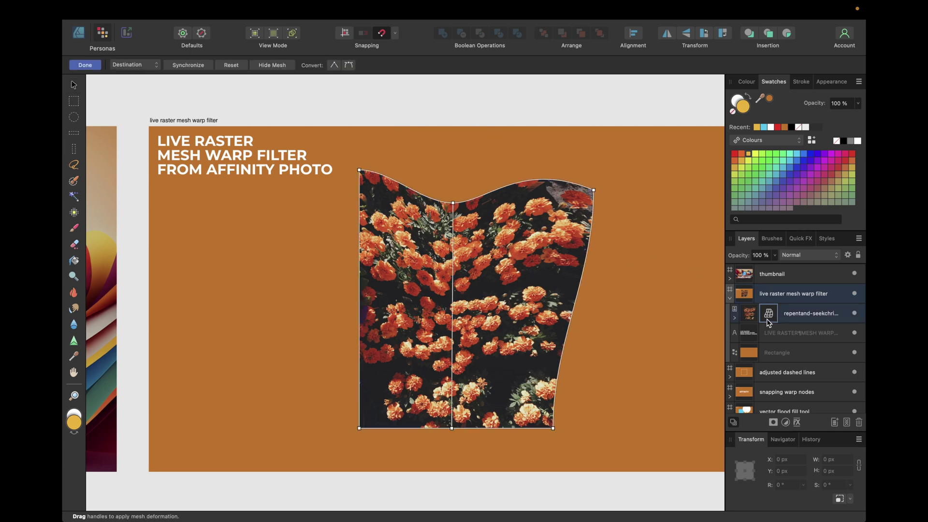
Reset the flower photo's mesh warp so it is an undistorted rectangle again.
click(236, 67)
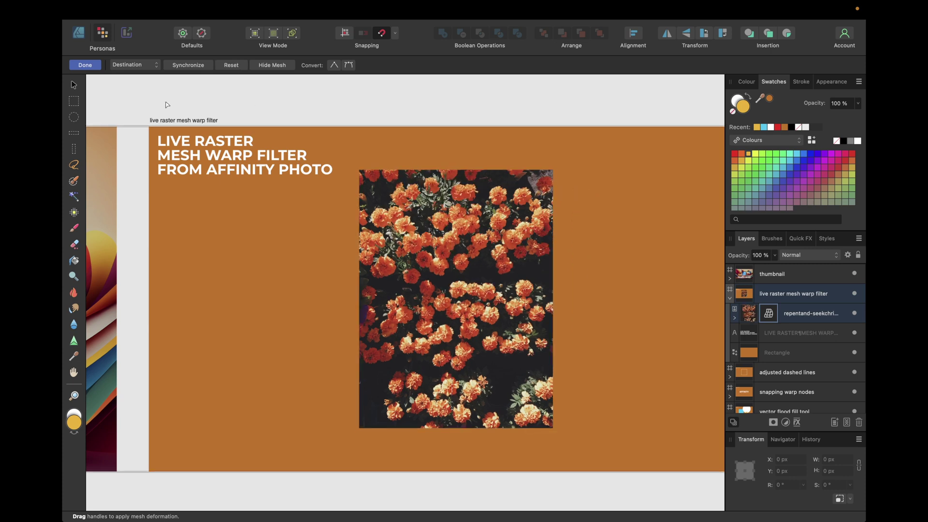
key(h)
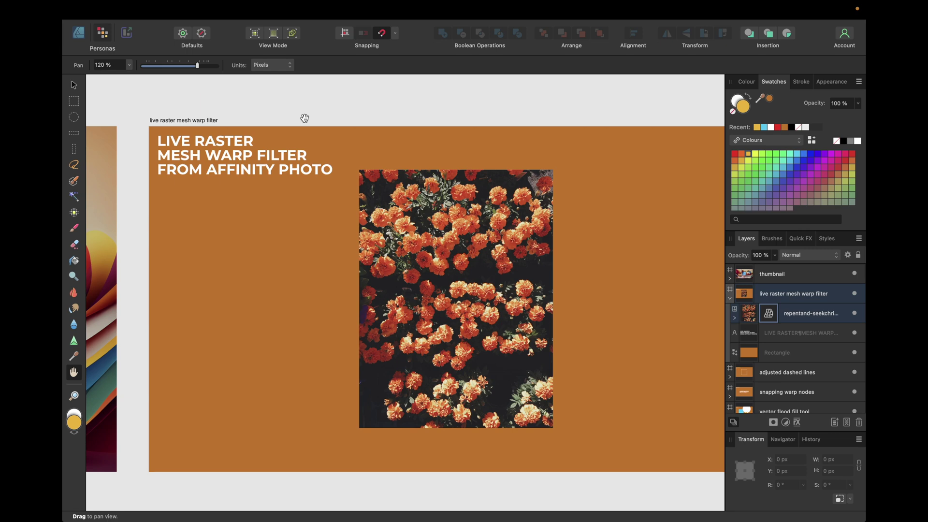
click(75, 86)
Scroll to the 'adjusted dashed lines' artboard and delete its dashed square.
scroll(419, 103, right, 10)
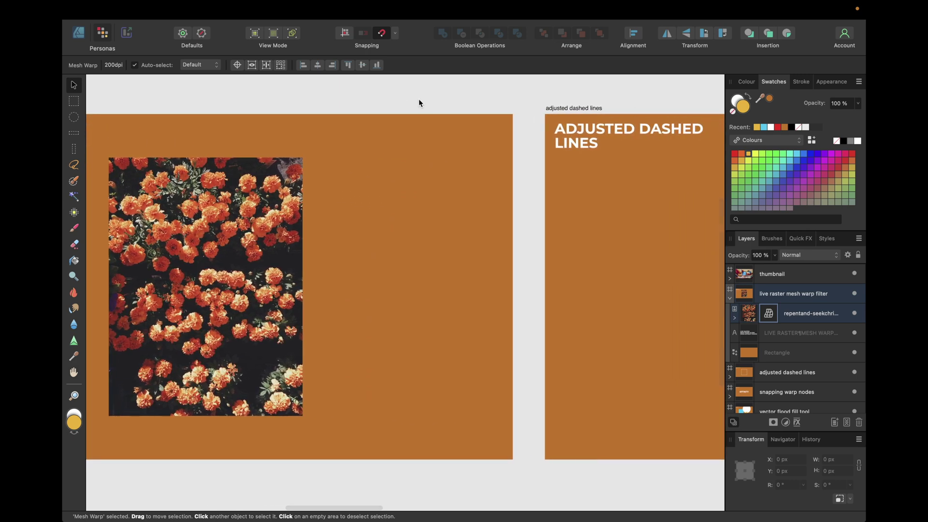
scroll(419, 98, right, 7)
scroll(419, 98, right, 7)
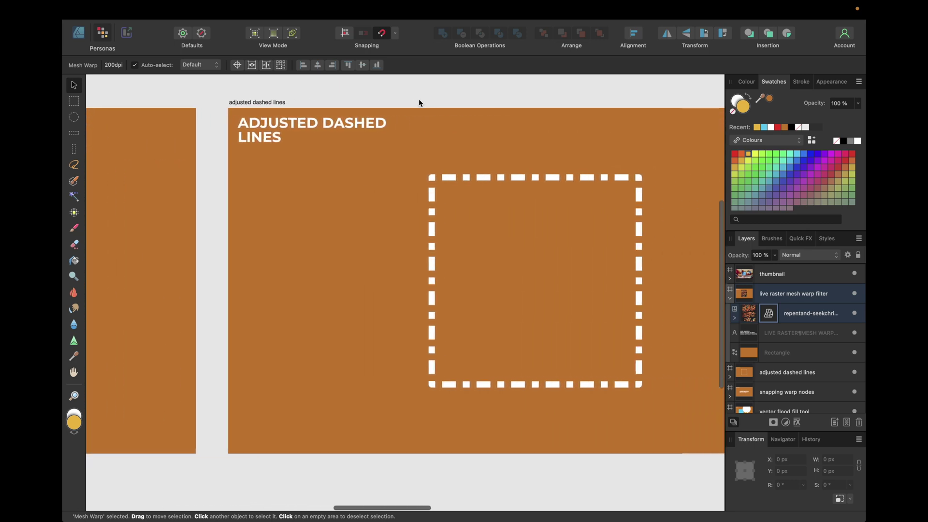
click(454, 182)
key(Delete)
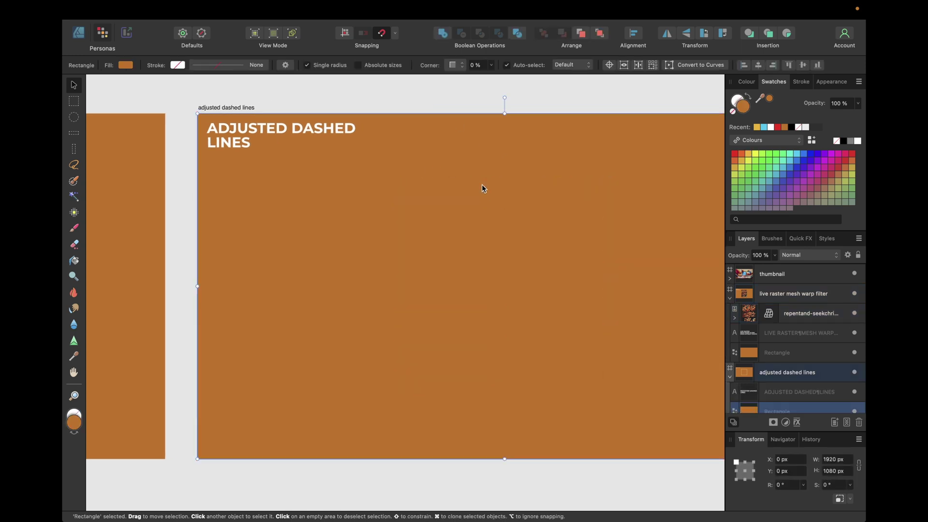
In the Designer Persona, draw a 713.8 px square with no fill and a white outline.
click(78, 35)
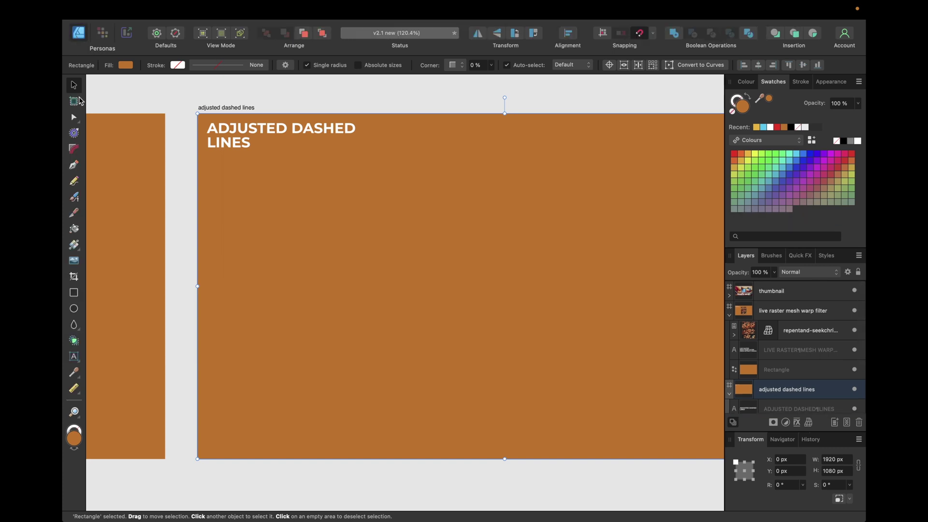
click(75, 293)
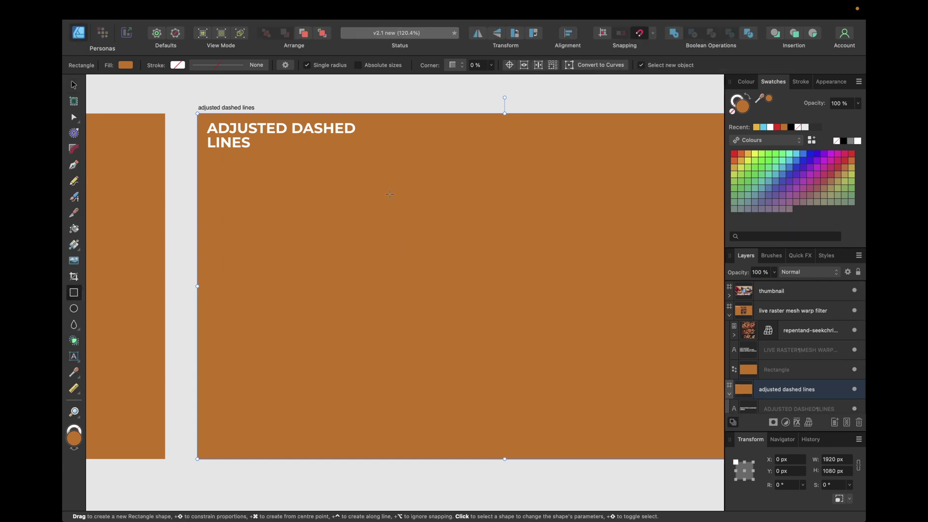
drag(354, 163, 583, 392)
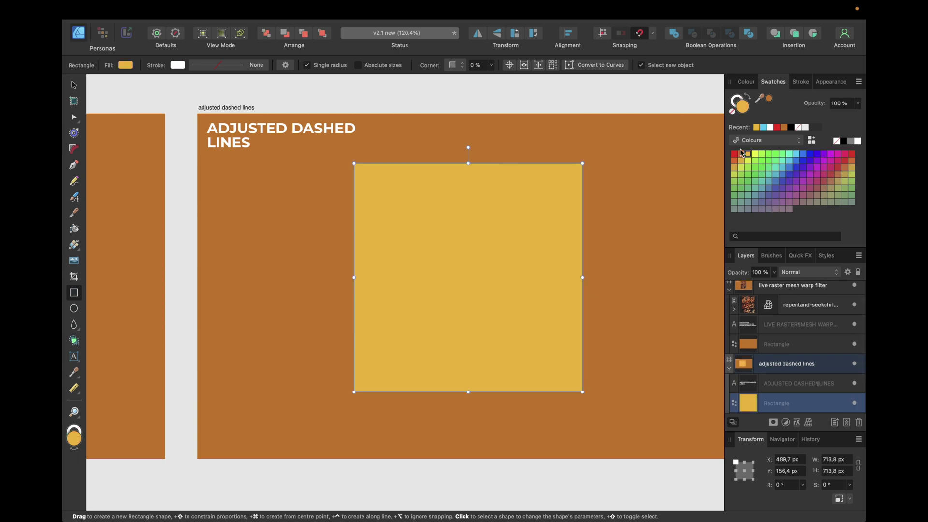
click(735, 115)
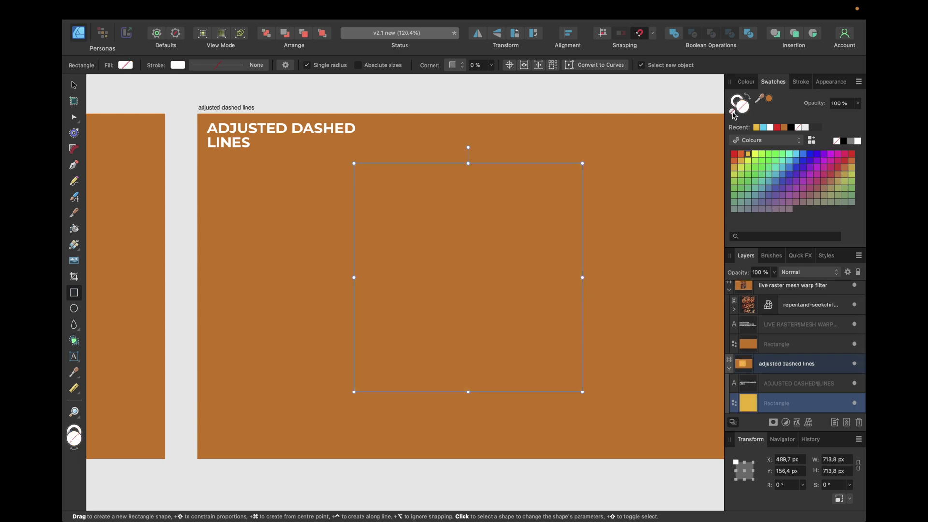
click(743, 101)
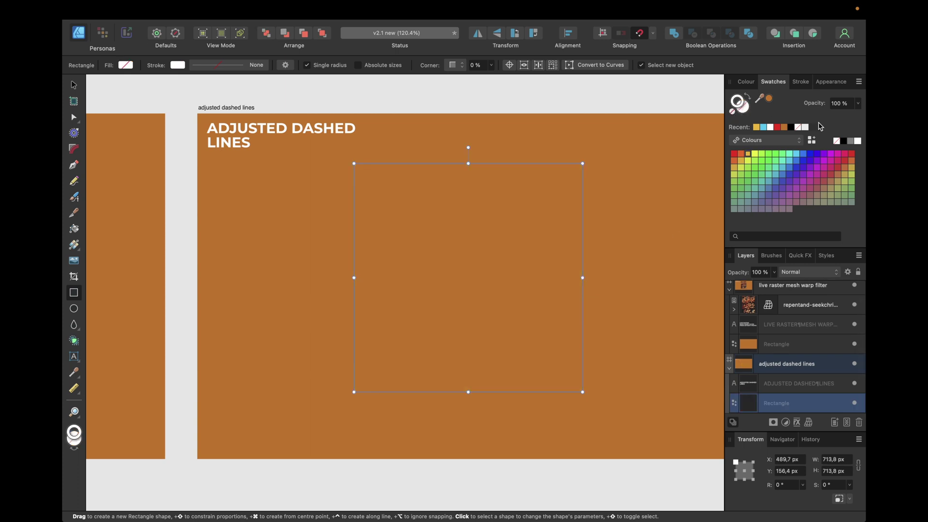
click(858, 142)
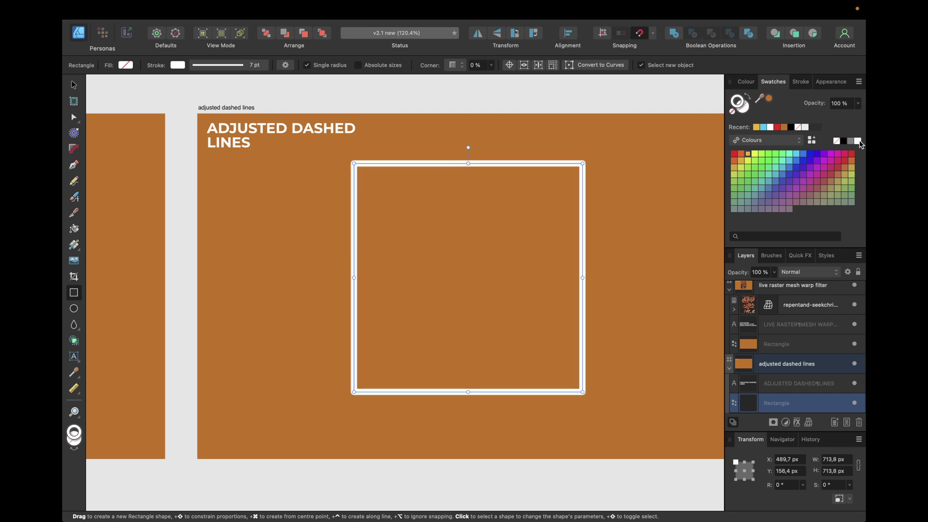
Make the square's outline a dashed stroke, with the fourth dash value set to 1.
click(801, 82)
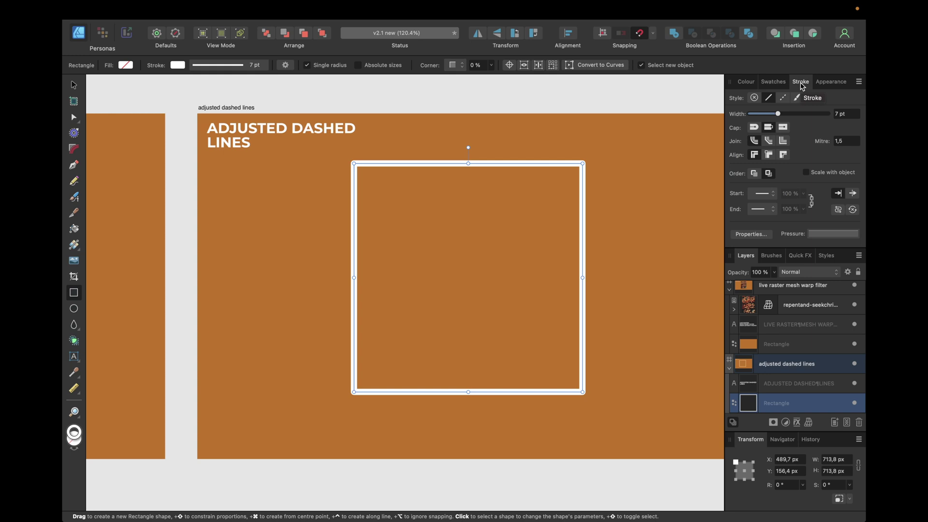
click(784, 99)
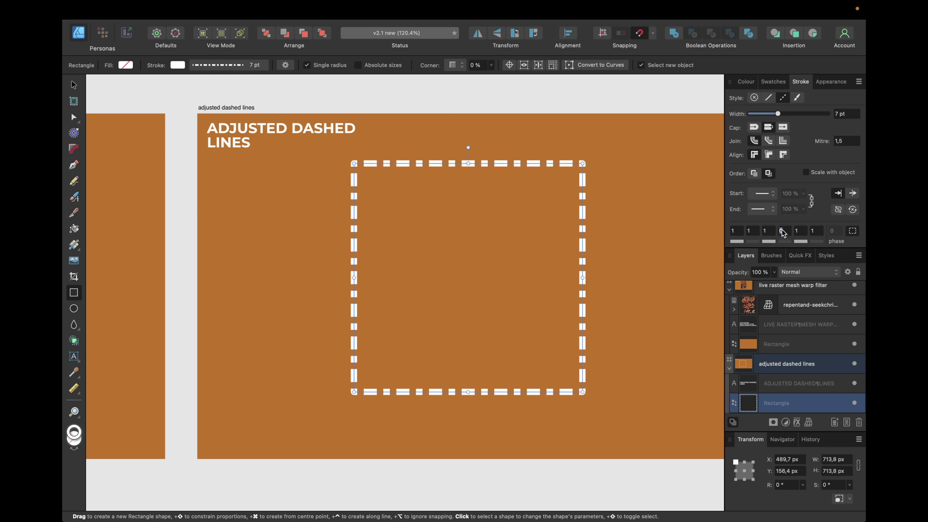
click(783, 232)
text(1)
key(Return)
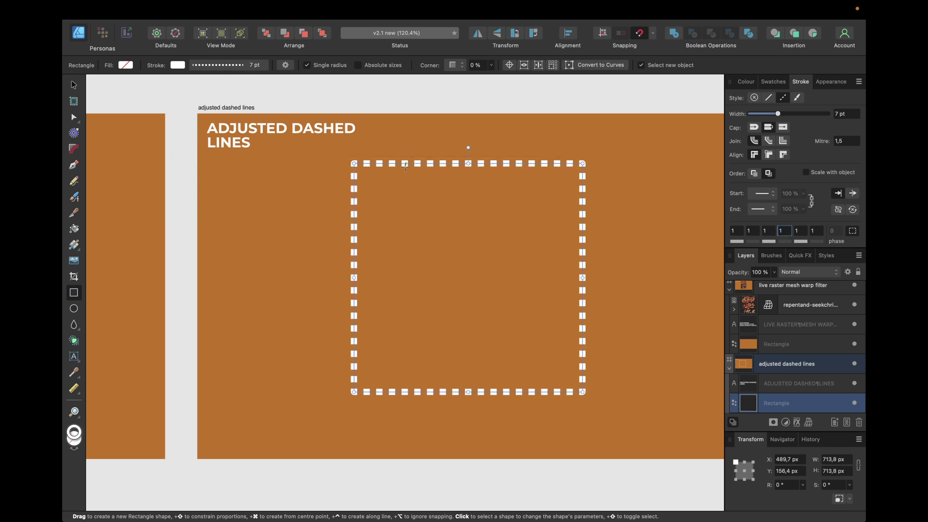
Try round, butt and square caps on the dashes, settling on butt caps.
click(752, 129)
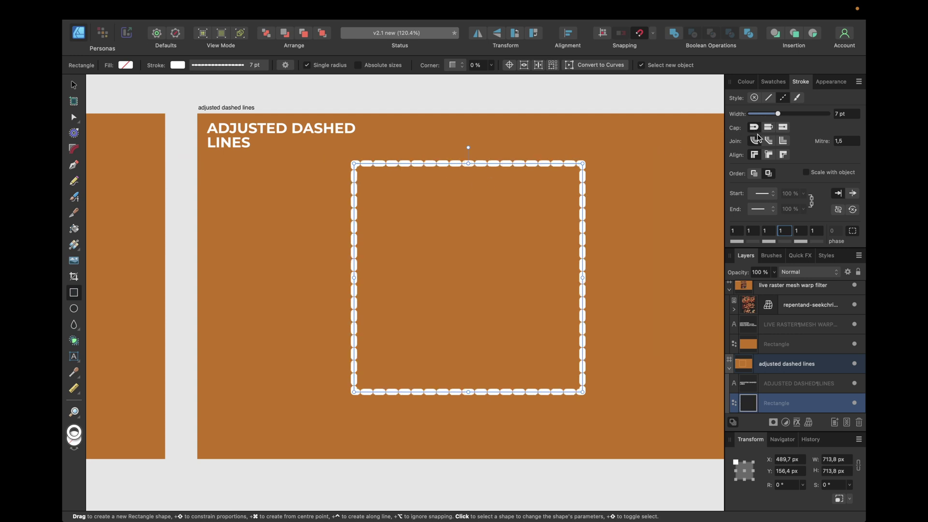
click(768, 128)
click(783, 128)
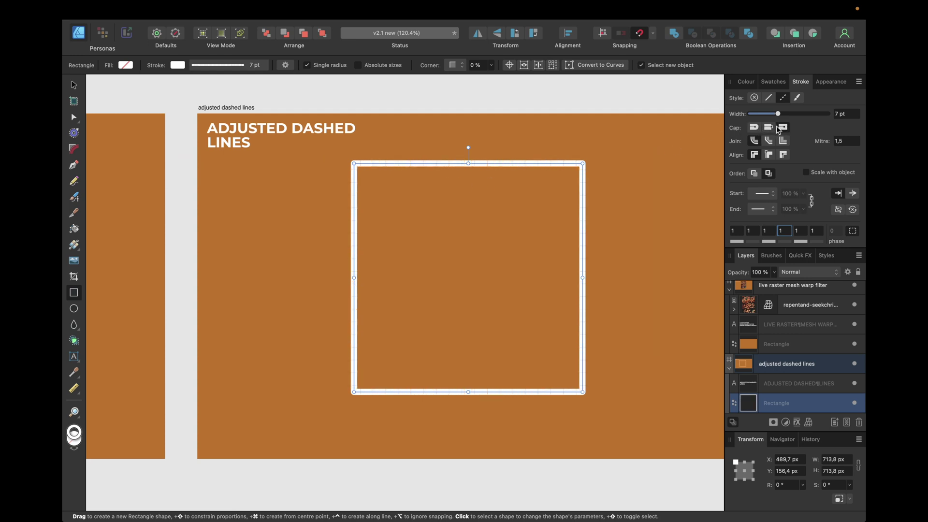
click(768, 127)
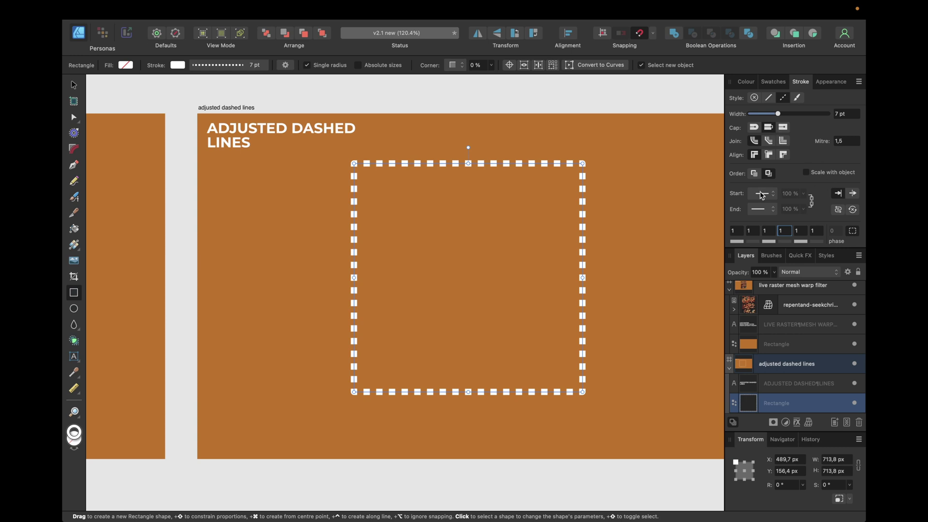
Change the third and fourth dash values to 0, then restore the third to 1 for a long-short pattern.
click(768, 232)
text(0)
key(Return)
click(783, 232)
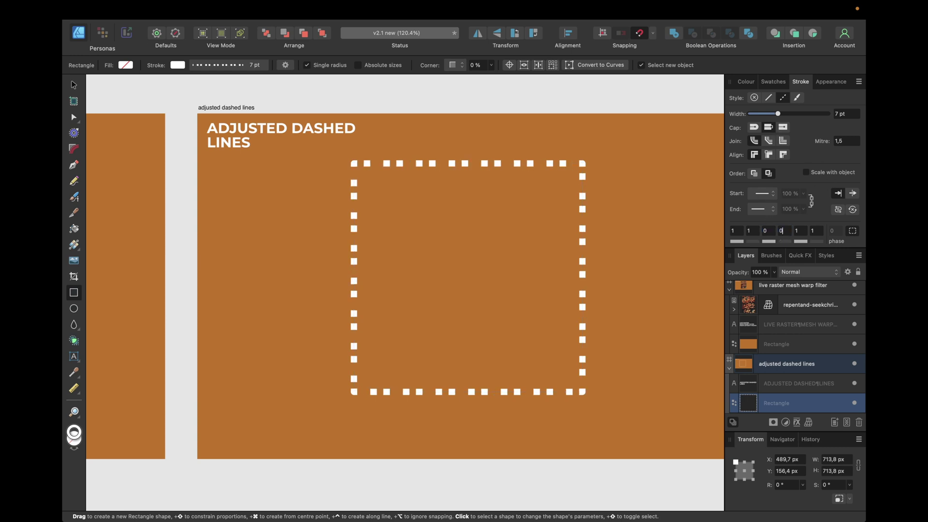
text(0)
key(Return)
click(769, 231)
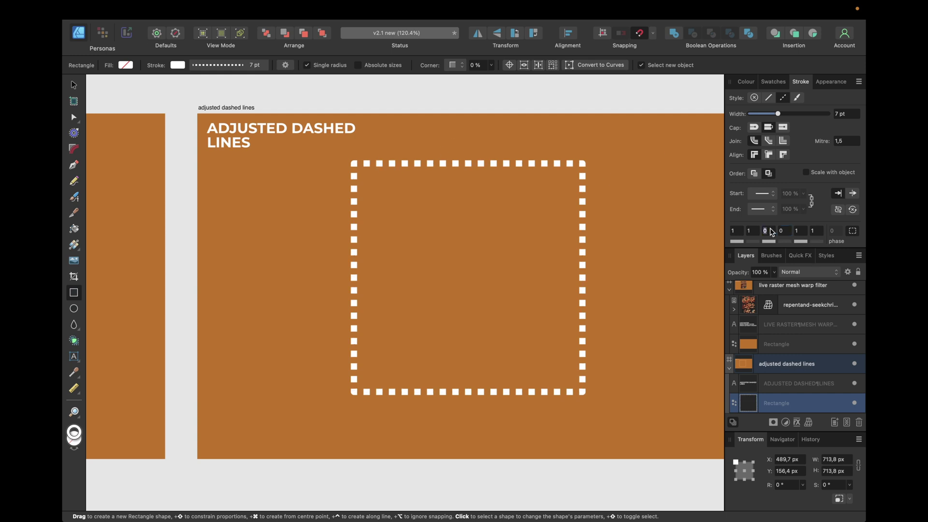
text(1)
key(Return)
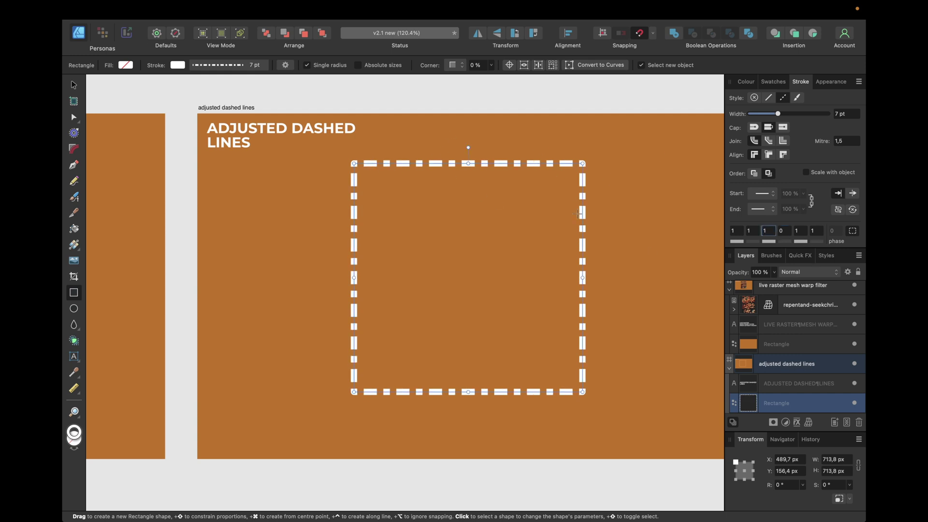
Test a fifth dash value of 0, then restore it to 1 for the final 1,1,1,0,1,1 pattern.
click(800, 231)
text(0)
key(Return)
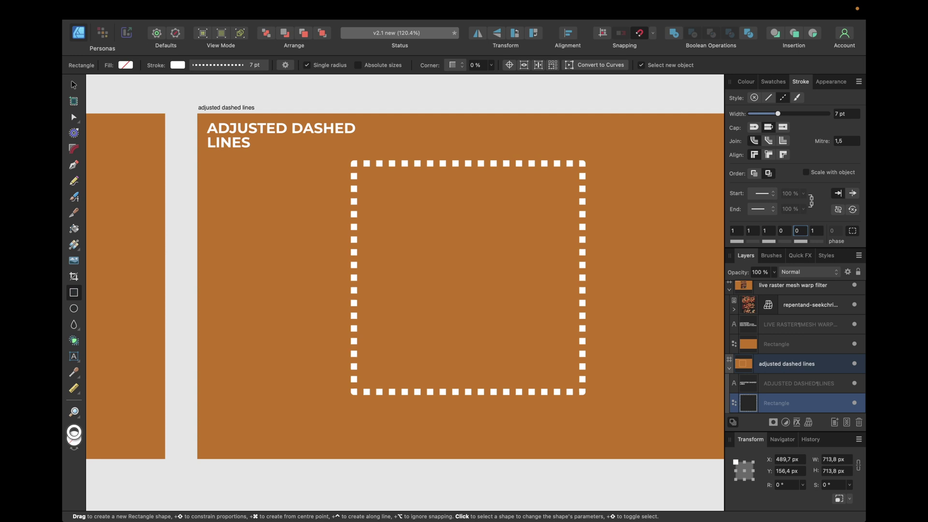
click(802, 231)
text(1)
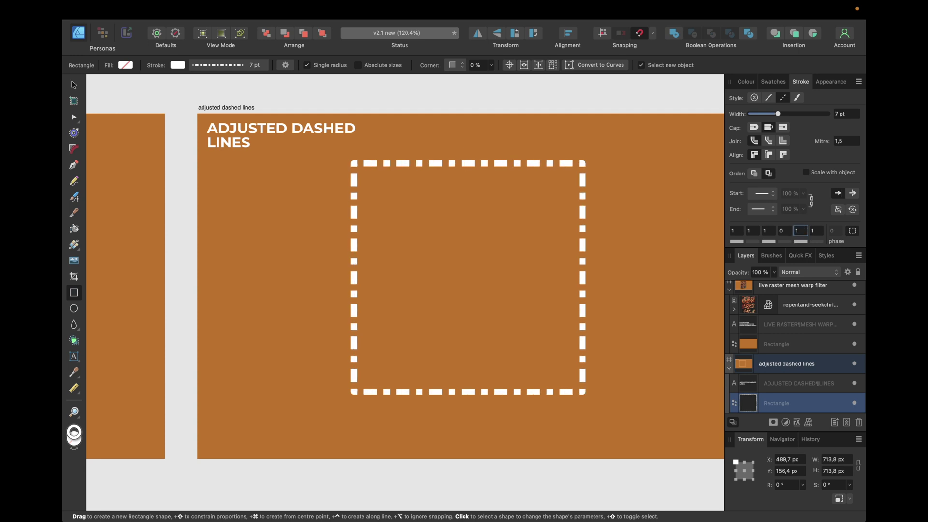
key(Return)
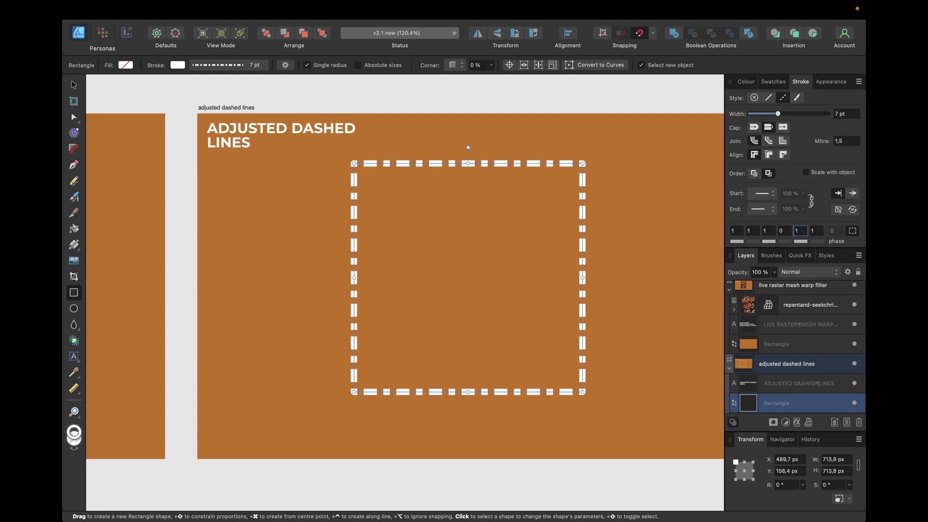
click(74, 86)
Scroll to the 'snapping warp nodes' artboard and apply a Perspective warp to the AFFINITY text.
scroll(393, 109, right, 10)
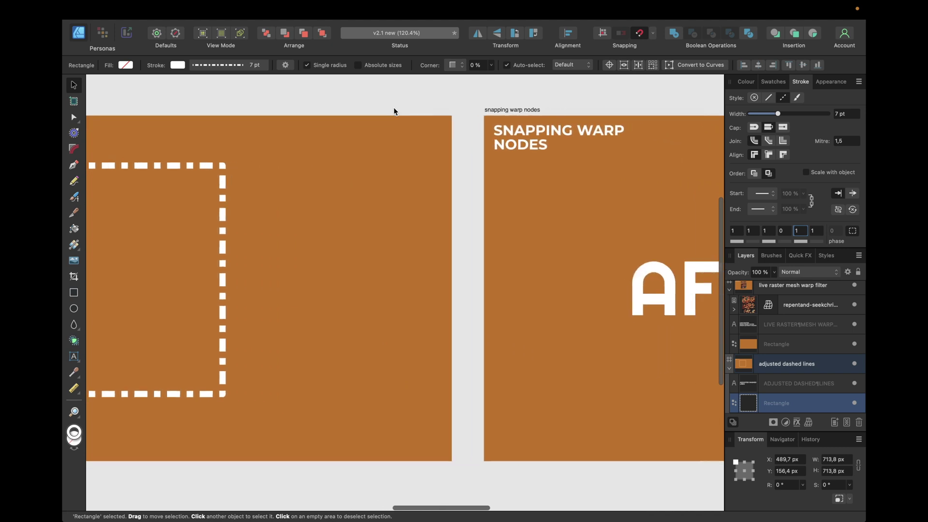
scroll(394, 107, right, 8)
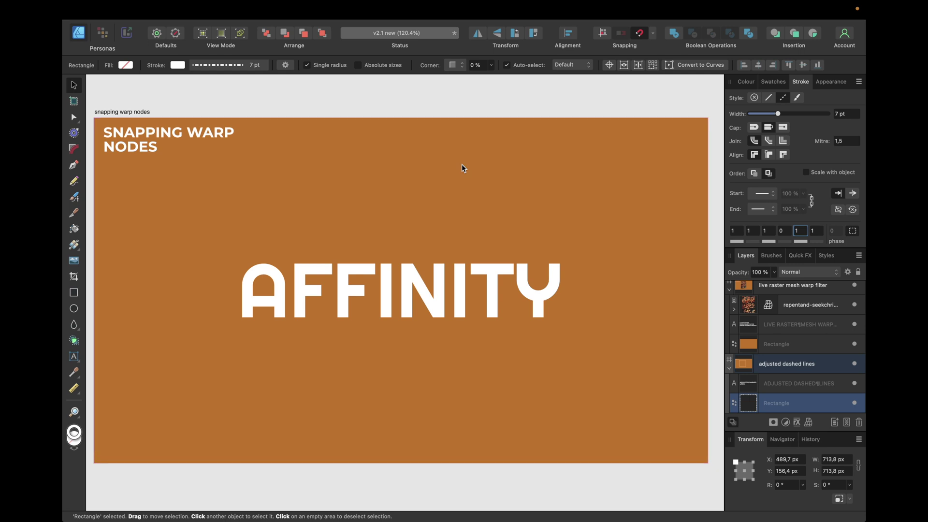
click(409, 286)
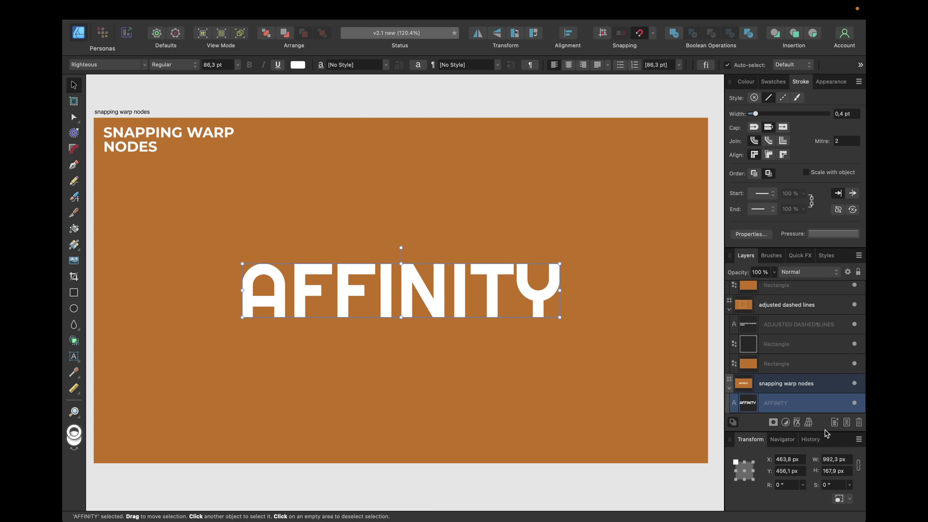
click(809, 423)
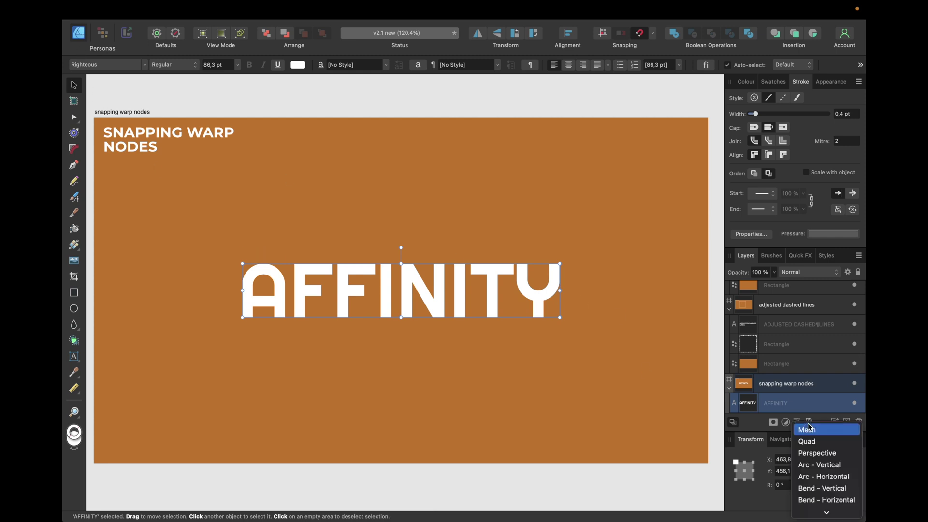
click(823, 453)
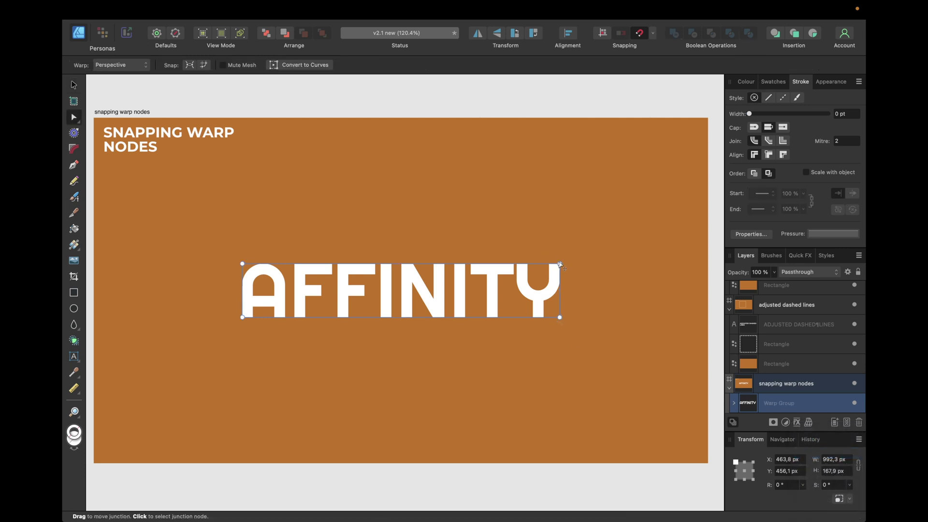
Drag AFFINITY's right-hand warp corners up, down and inward into a steep, narrow receding wedge.
drag(560, 264, 566, 246)
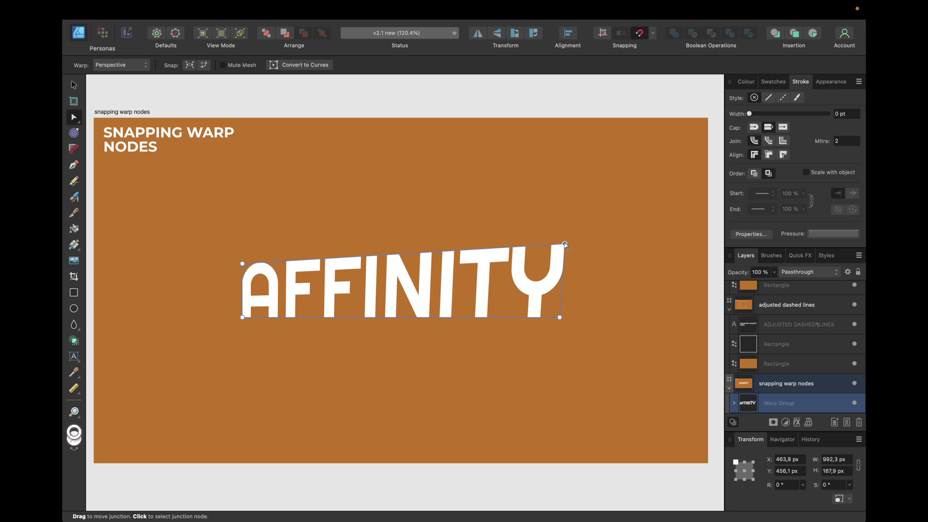
drag(566, 247, 513, 161)
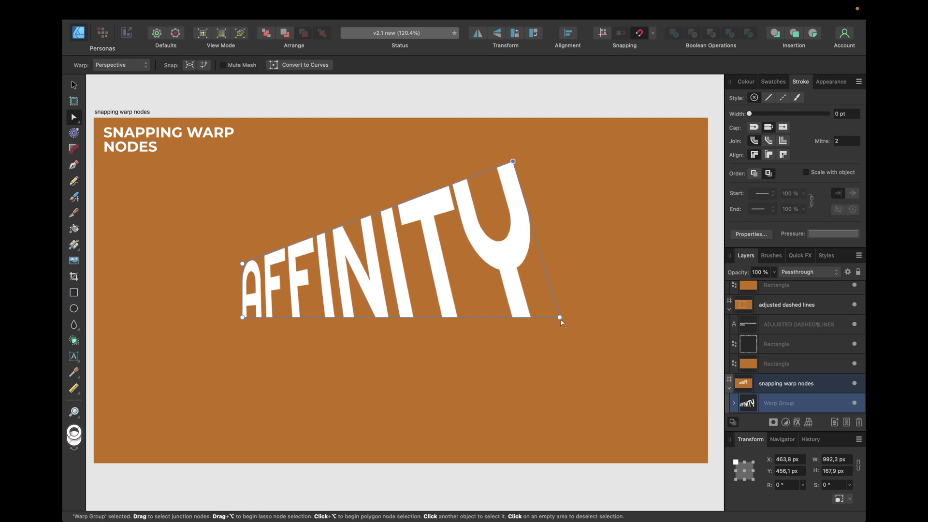
drag(560, 318, 401, 373)
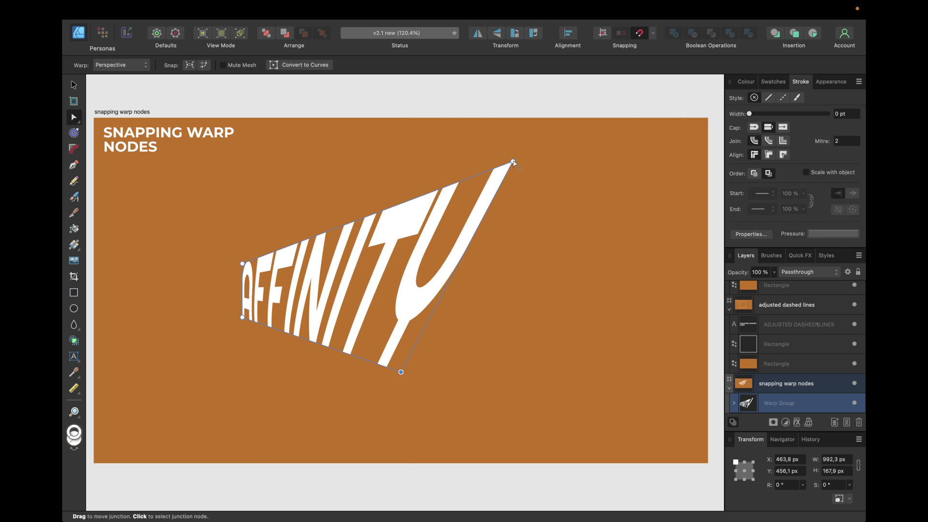
drag(513, 163, 368, 161)
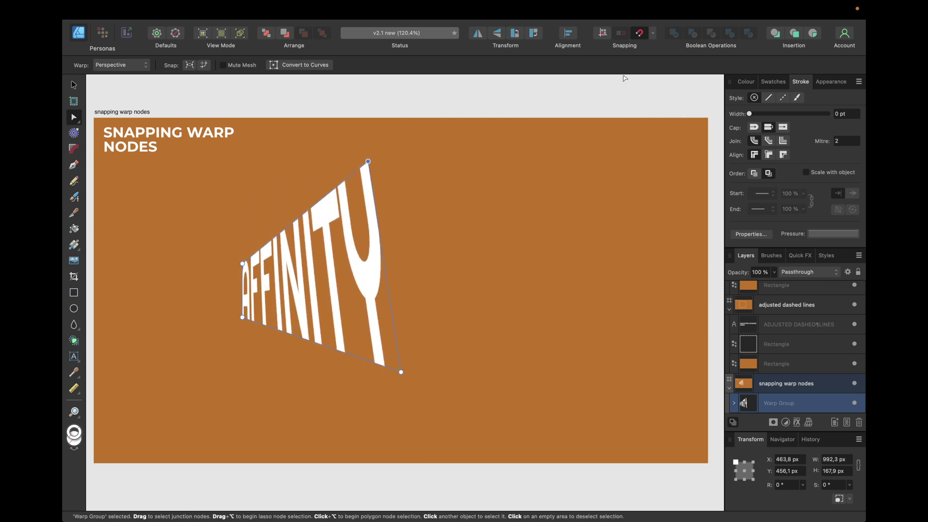
Drag AFFINITY's top-right and bottom-right warp corners back out to the right, vertically aligned.
click(654, 34)
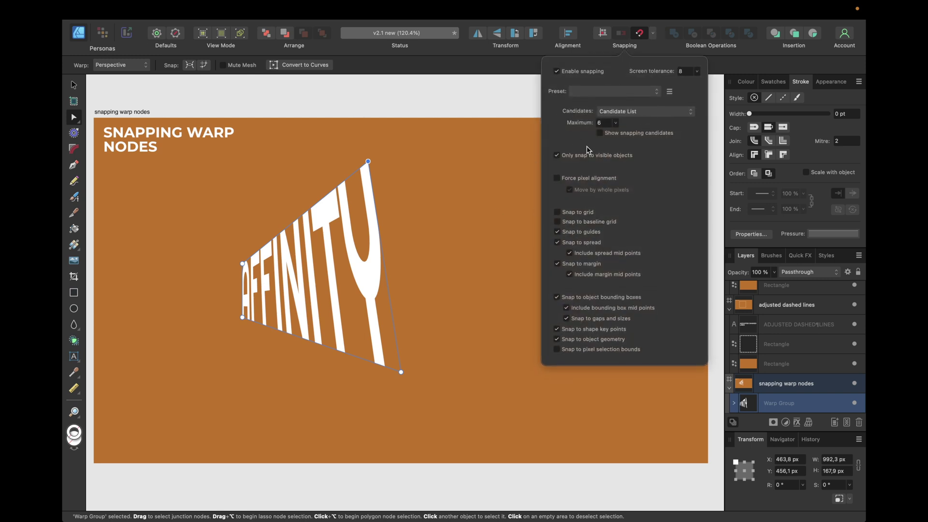
click(653, 37)
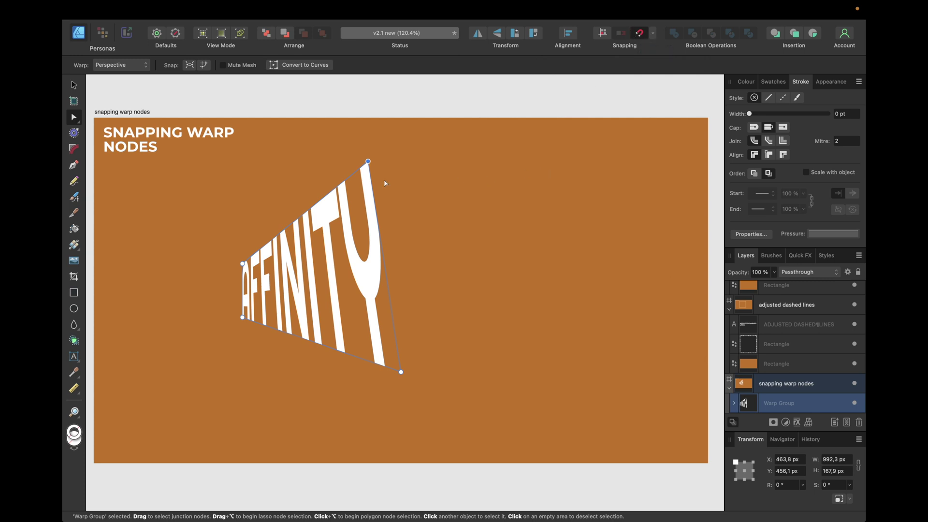
drag(368, 161, 500, 162)
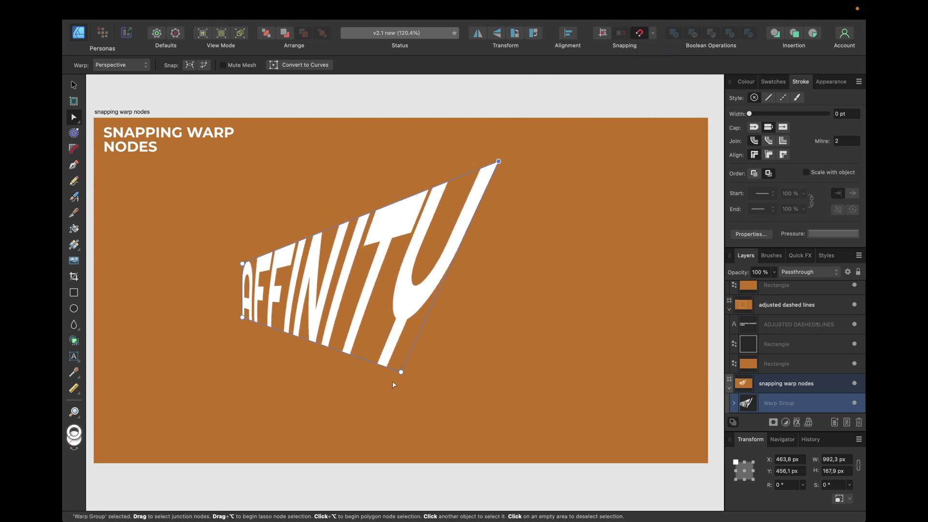
drag(402, 372, 499, 381)
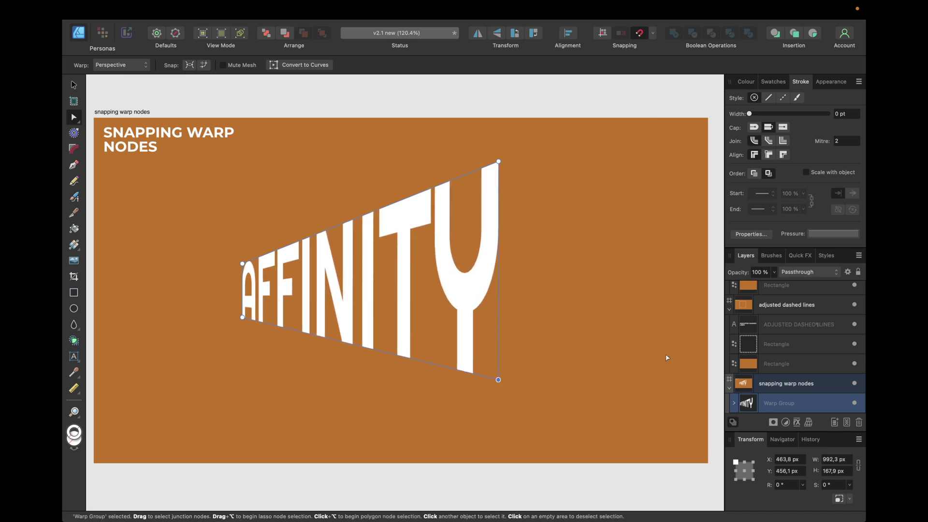
Leave warp editing, pan to the 'vector flood fill tool' artboard and expand its layer group.
click(74, 85)
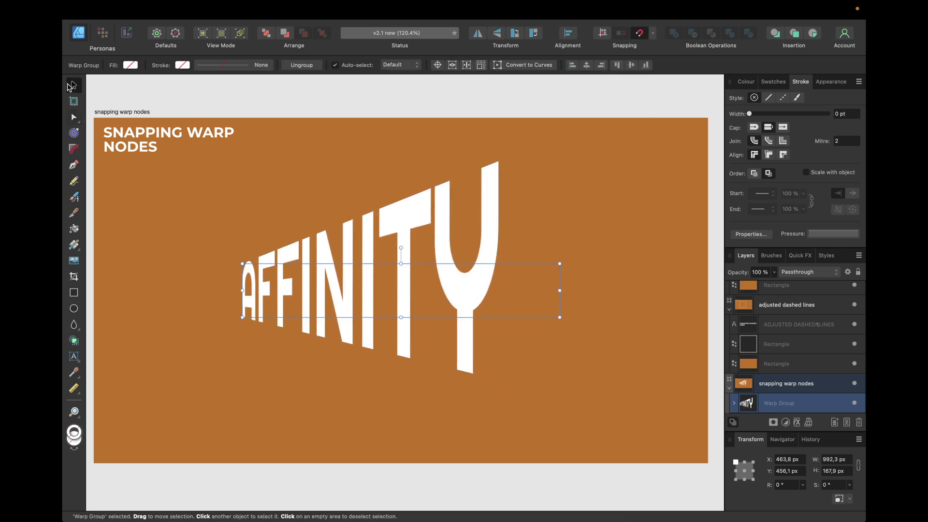
scroll(371, 221, right, 15)
scroll(371, 220, right, 5)
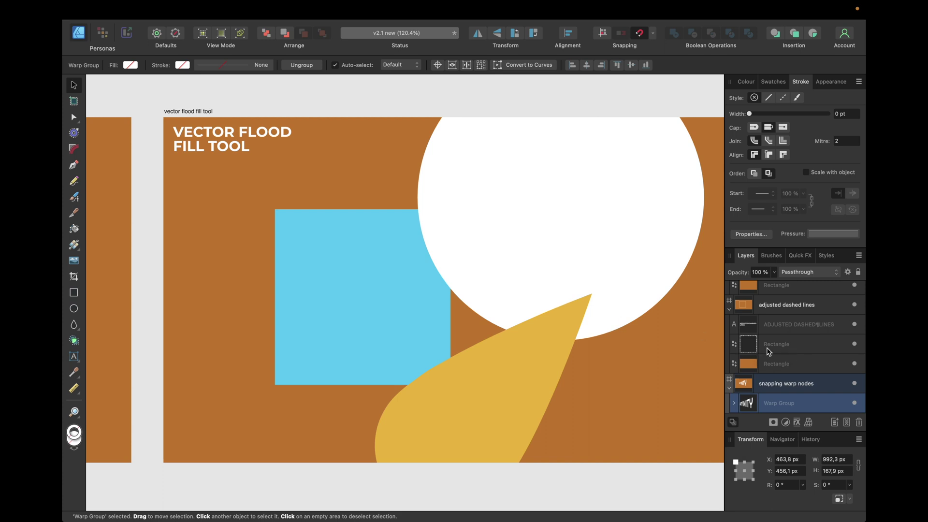
scroll(769, 350, down, 4)
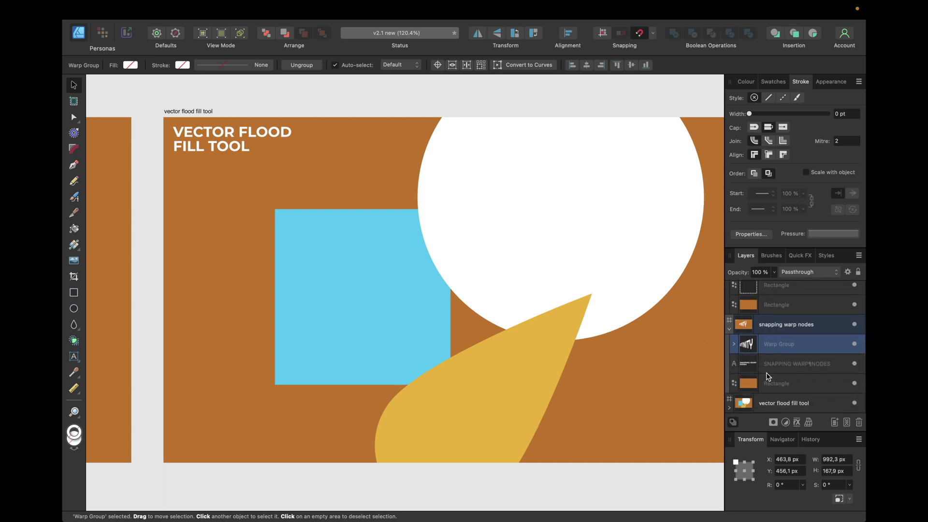
click(729, 407)
Select the Tear, Ellipse and Rectangle layers together and choose the Shape Builder tool.
scroll(788, 360, down, 4)
scroll(789, 361, down, 1)
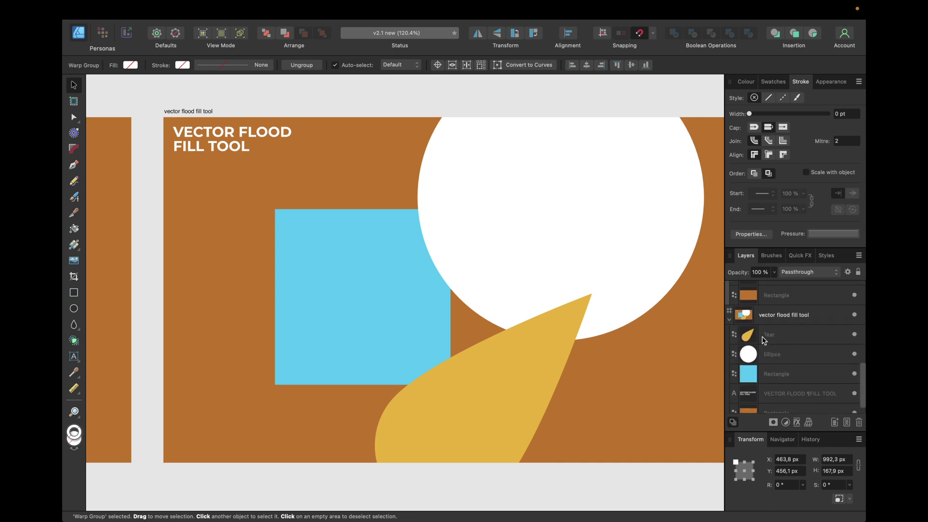
click(765, 336)
shift+click(775, 375)
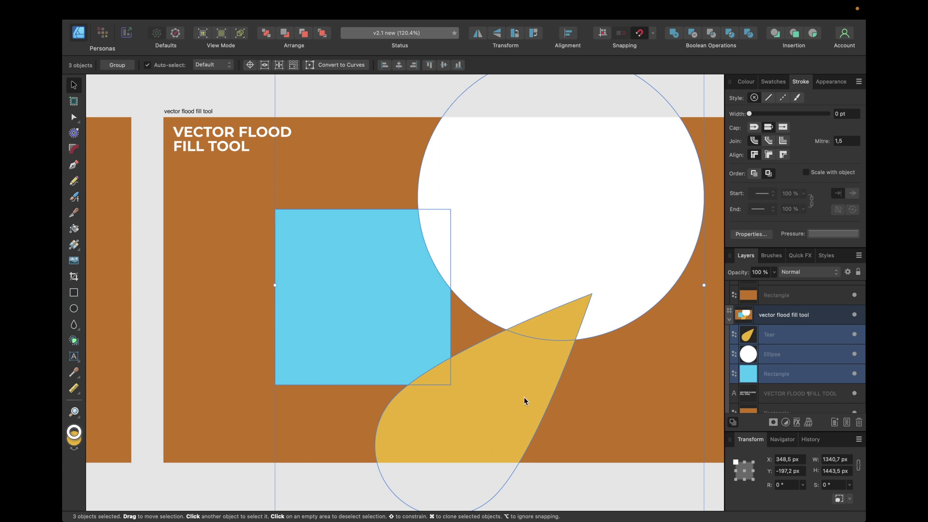
click(74, 344)
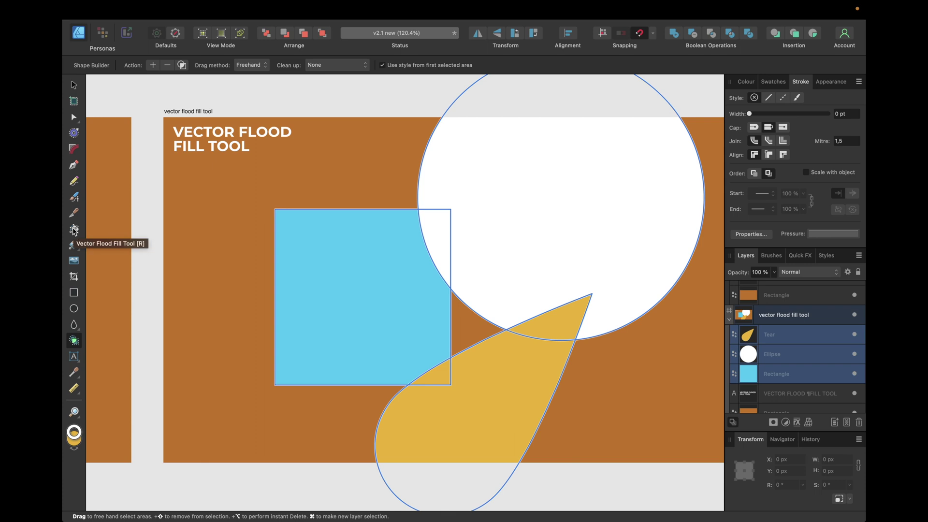
click(74, 230)
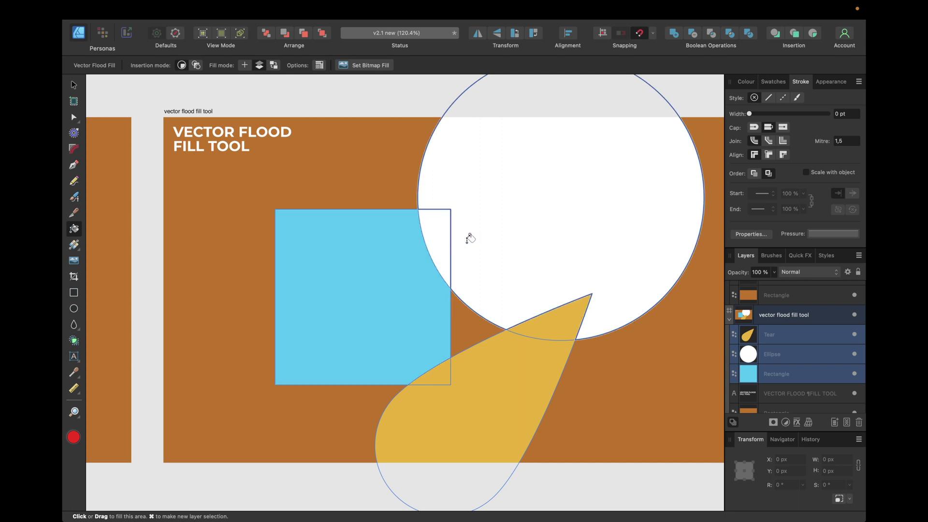
Flood-fill the square–circle overlap, tear–circle overlap and the small gap between them with magenta.
click(768, 82)
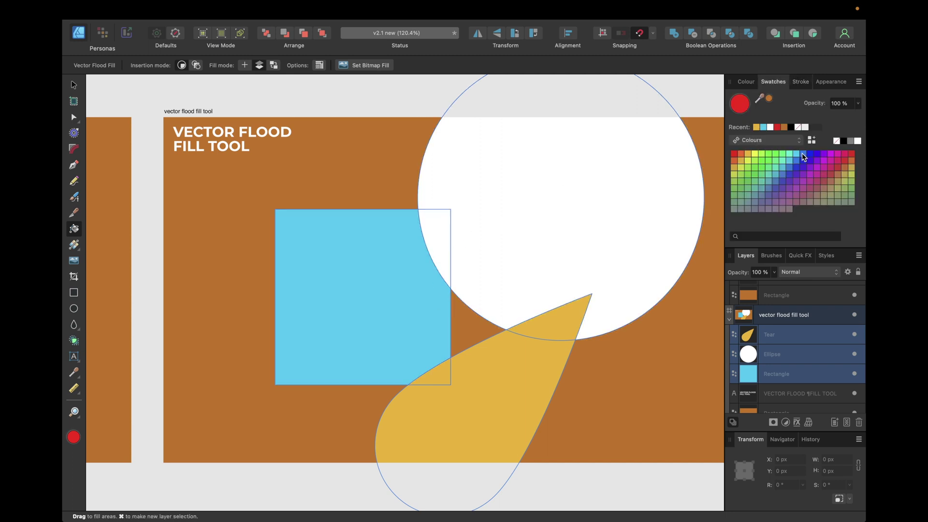
click(838, 154)
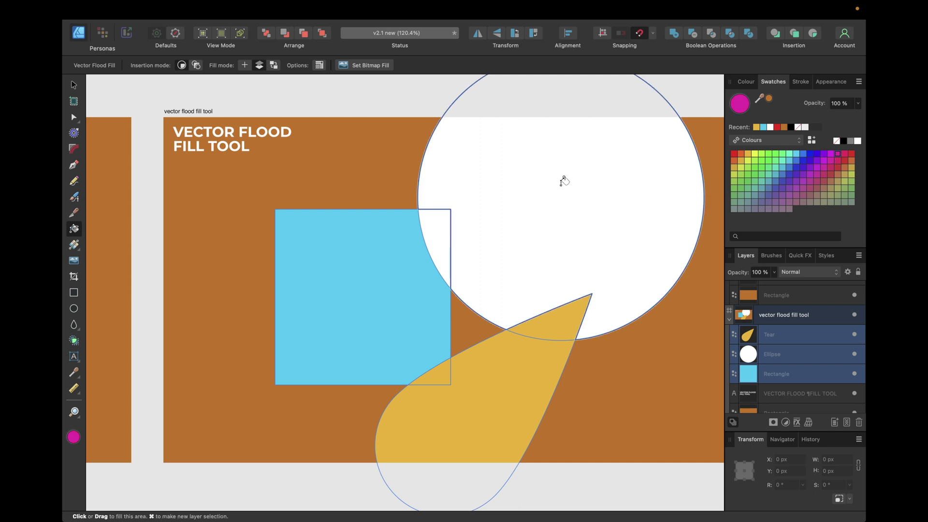
click(447, 228)
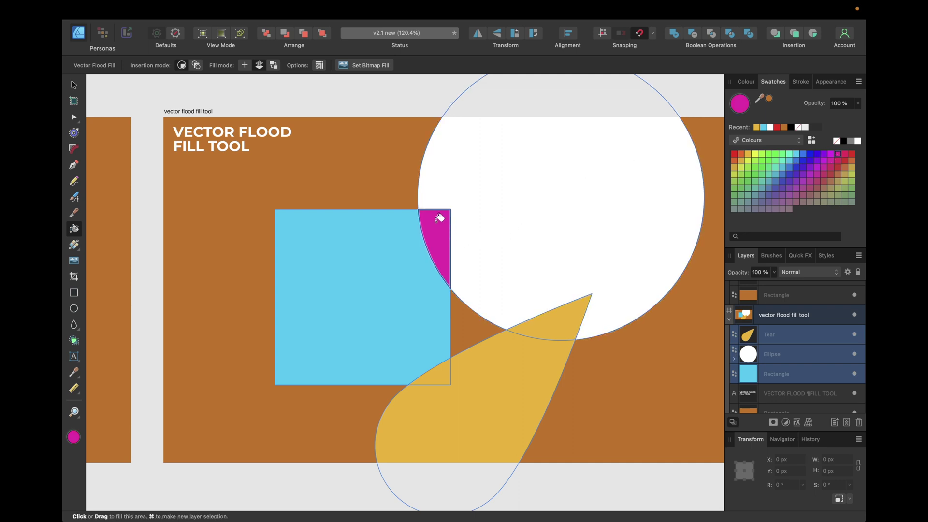
click(569, 318)
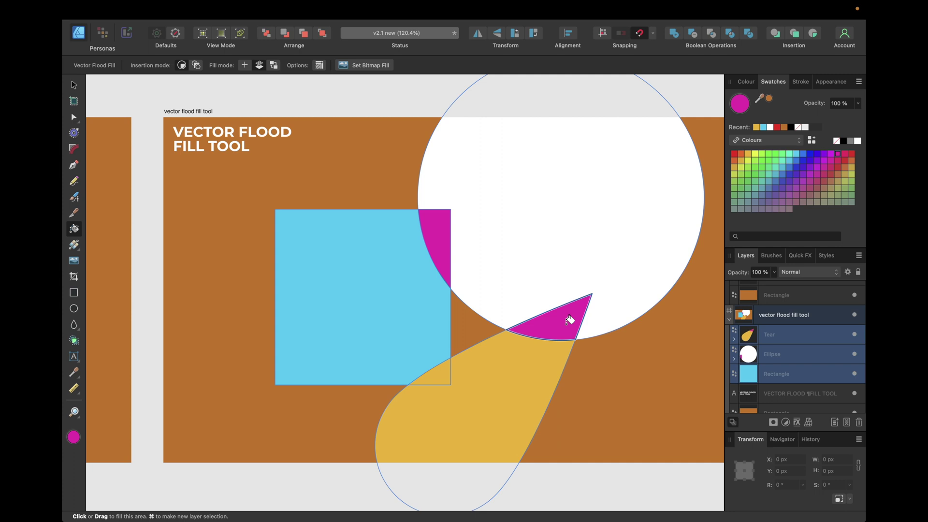
click(464, 309)
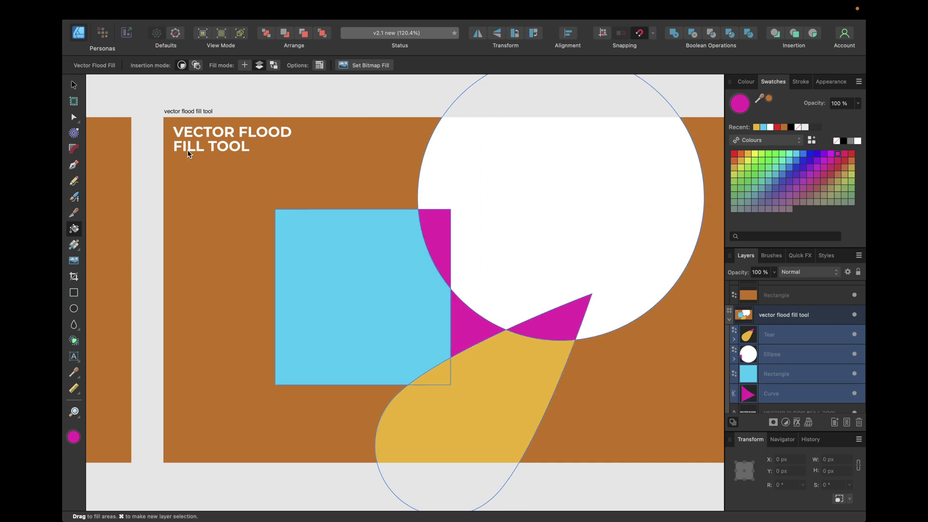
click(74, 85)
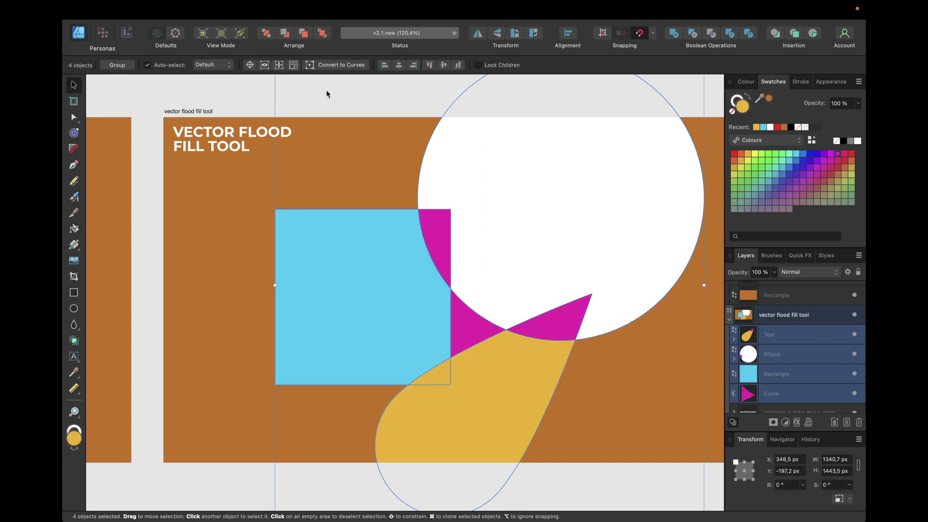
click(343, 92)
Rename the 'vector flood fill tool' artboard layer to 'artboard 2' in the Layers panel.
scroll(464, 132, right, 5)
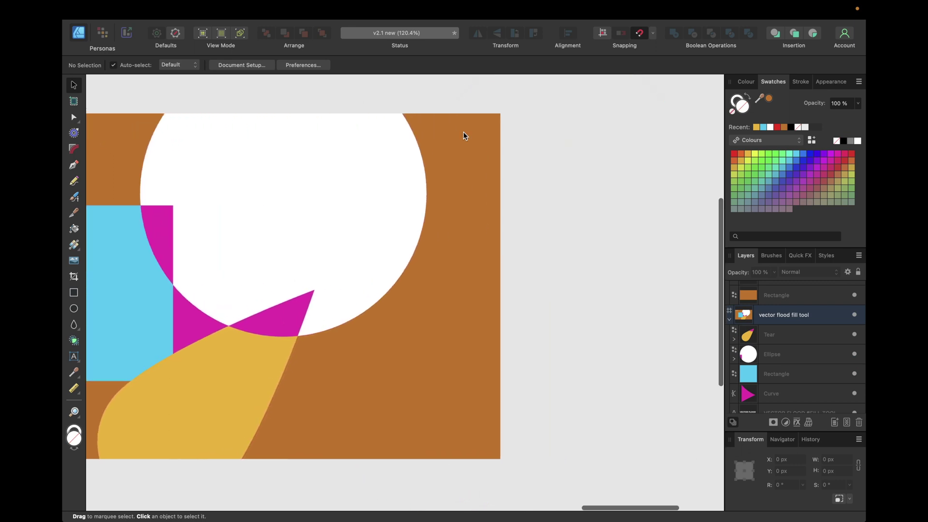
scroll(463, 131, left, 6)
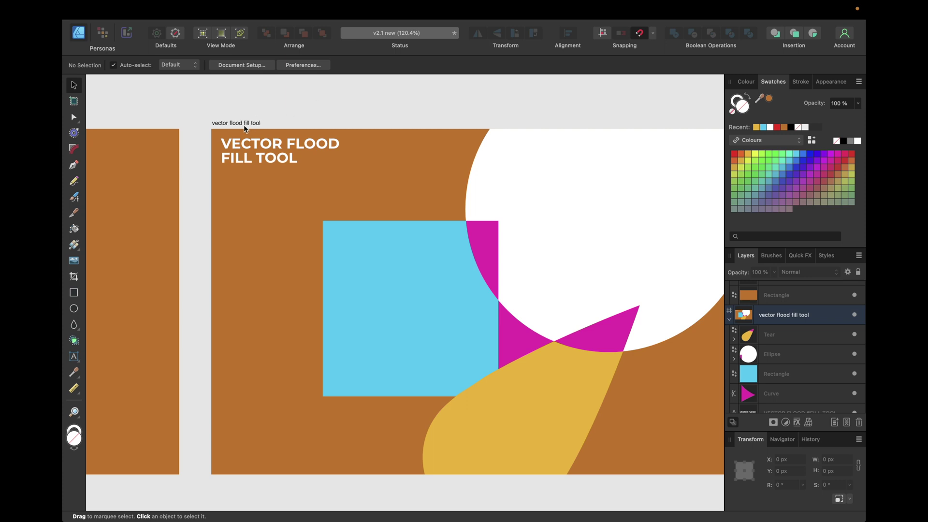
double_click(780, 316)
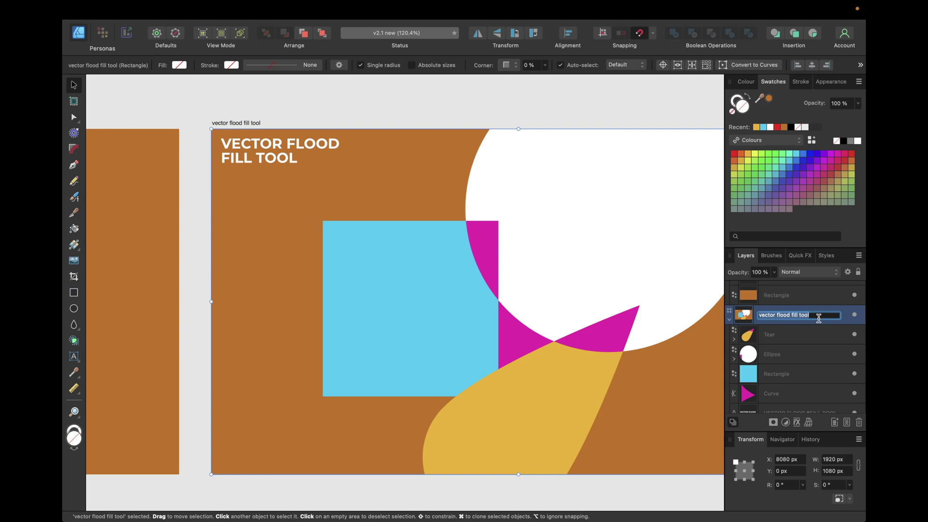
text(artboard 2)
key(Return)
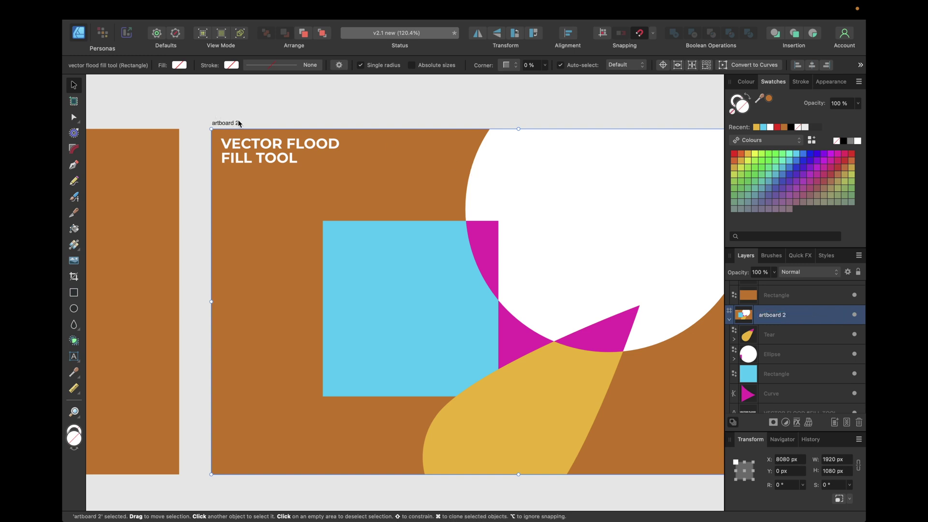
click(275, 101)
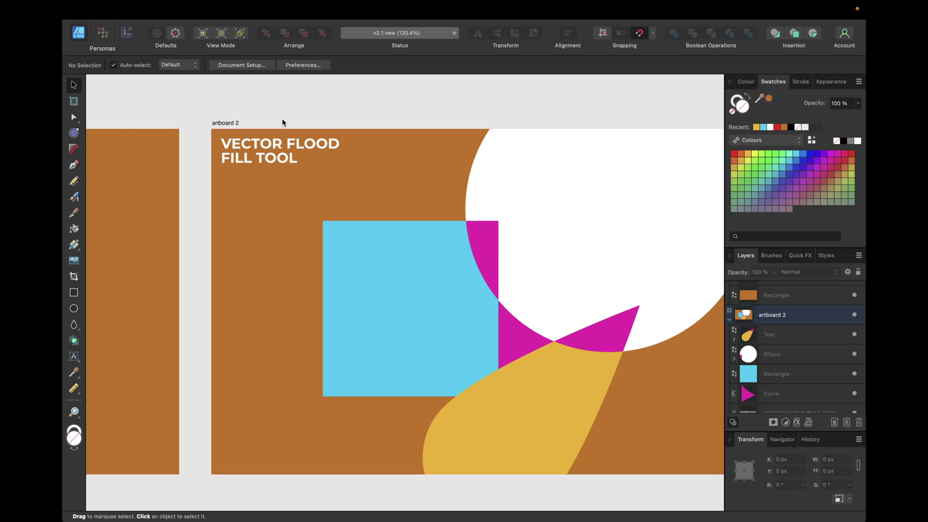
Rename the artboard from 'artboard 2' to 'affinity' and deselect it.
double_click(232, 124)
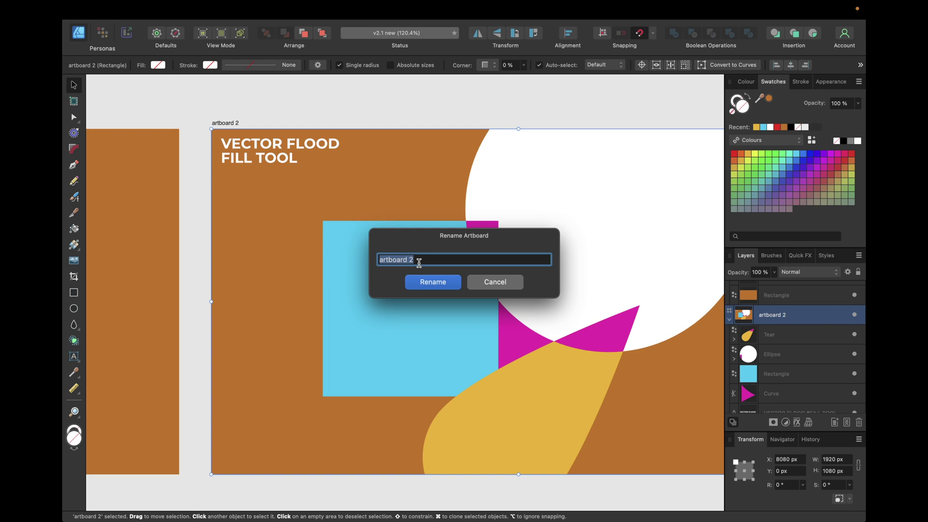
text(affinity)
key(Return)
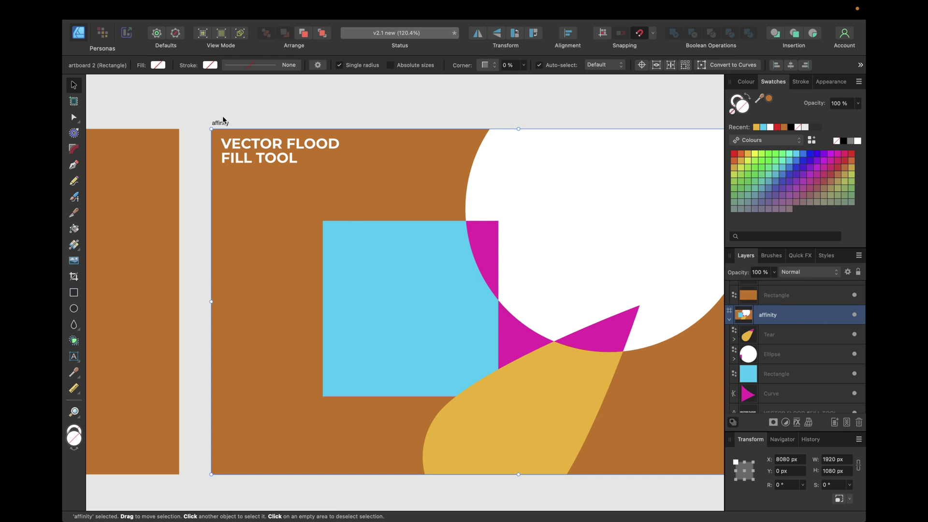
click(204, 131)
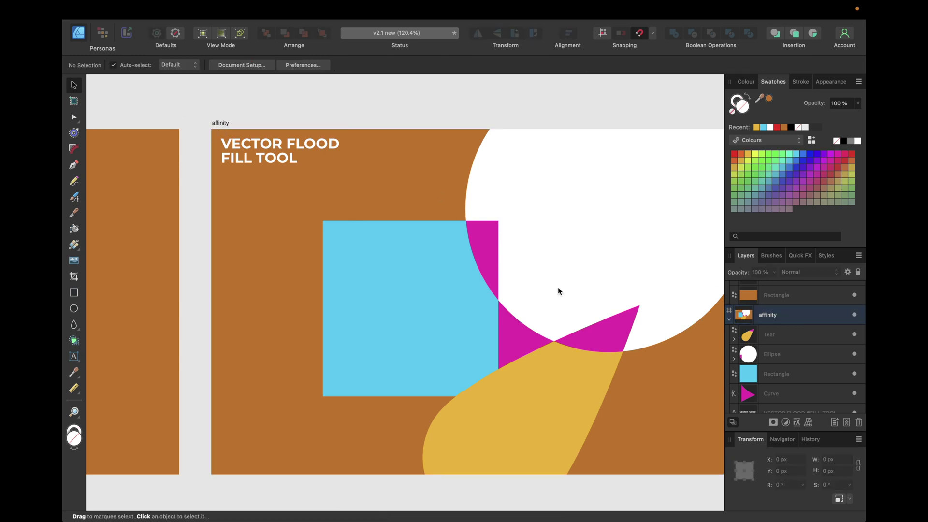